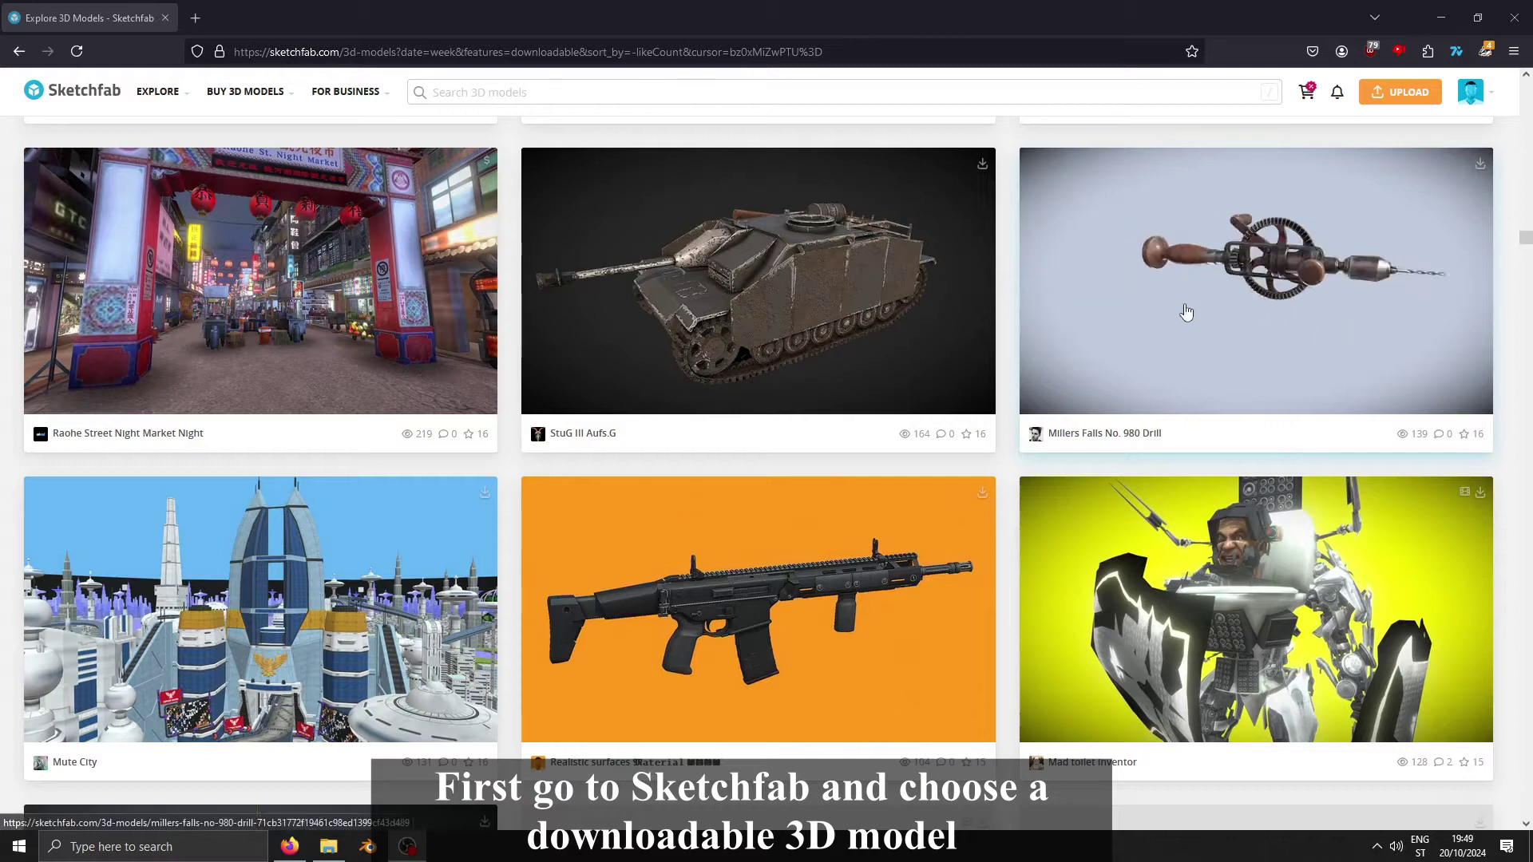
- Open the Millers Falls No. 980 Drill model on Sketchfab and download it in the original FBX format
{"action": "left_click", "coordinate": [1275, 296]}
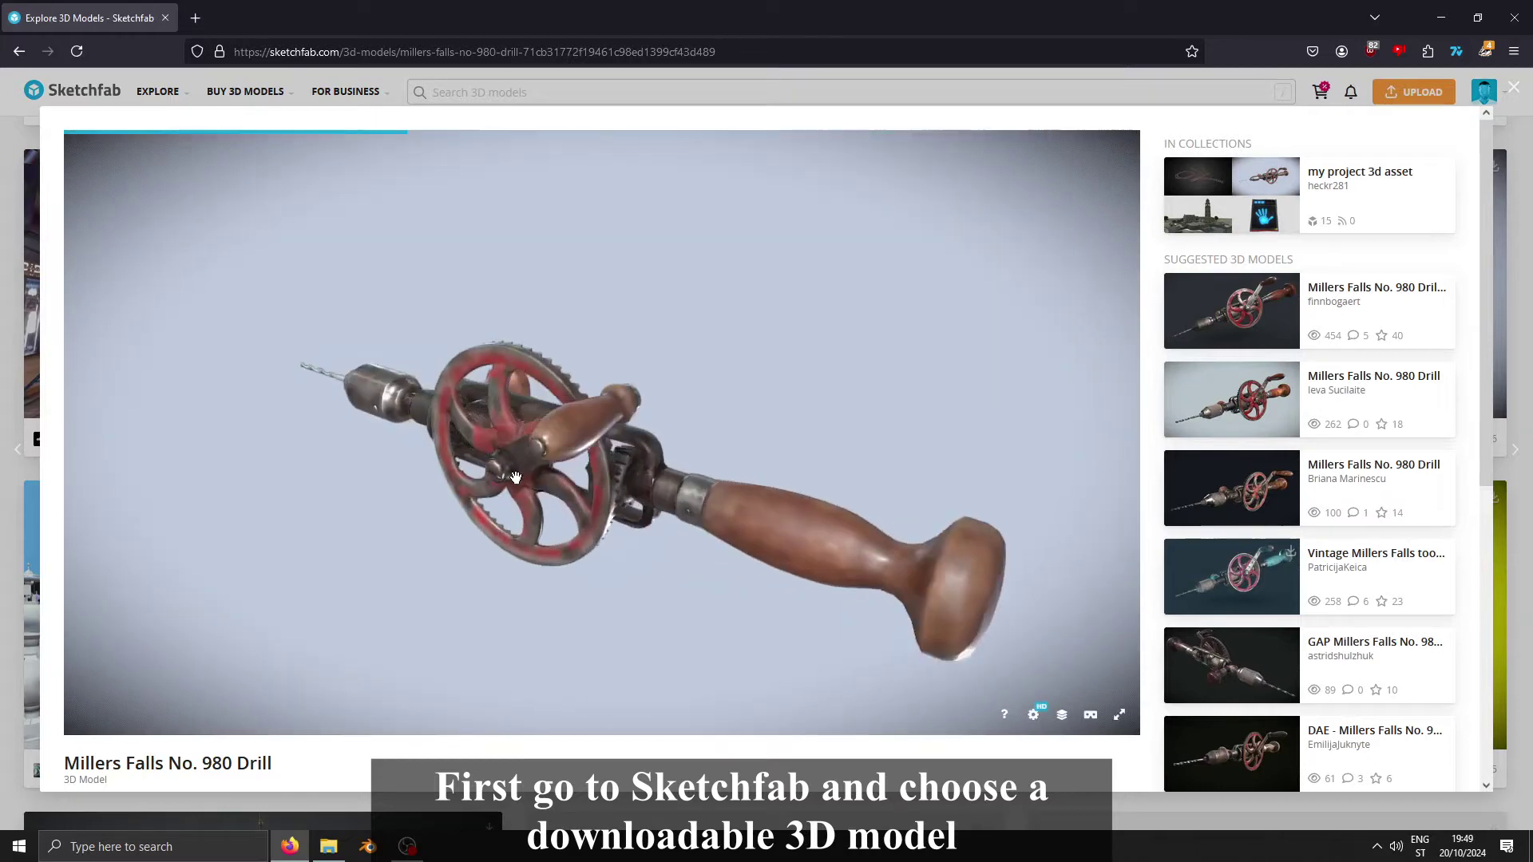
{"action": "mouse_move", "coordinate": [606, 478]}
{"action": "left_mouse_down"}
{"action": "mouse_move", "coordinate": [788, 479]}
{"action": "mouse_move", "coordinate": [598, 475]}
{"action": "left_mouse_up"}
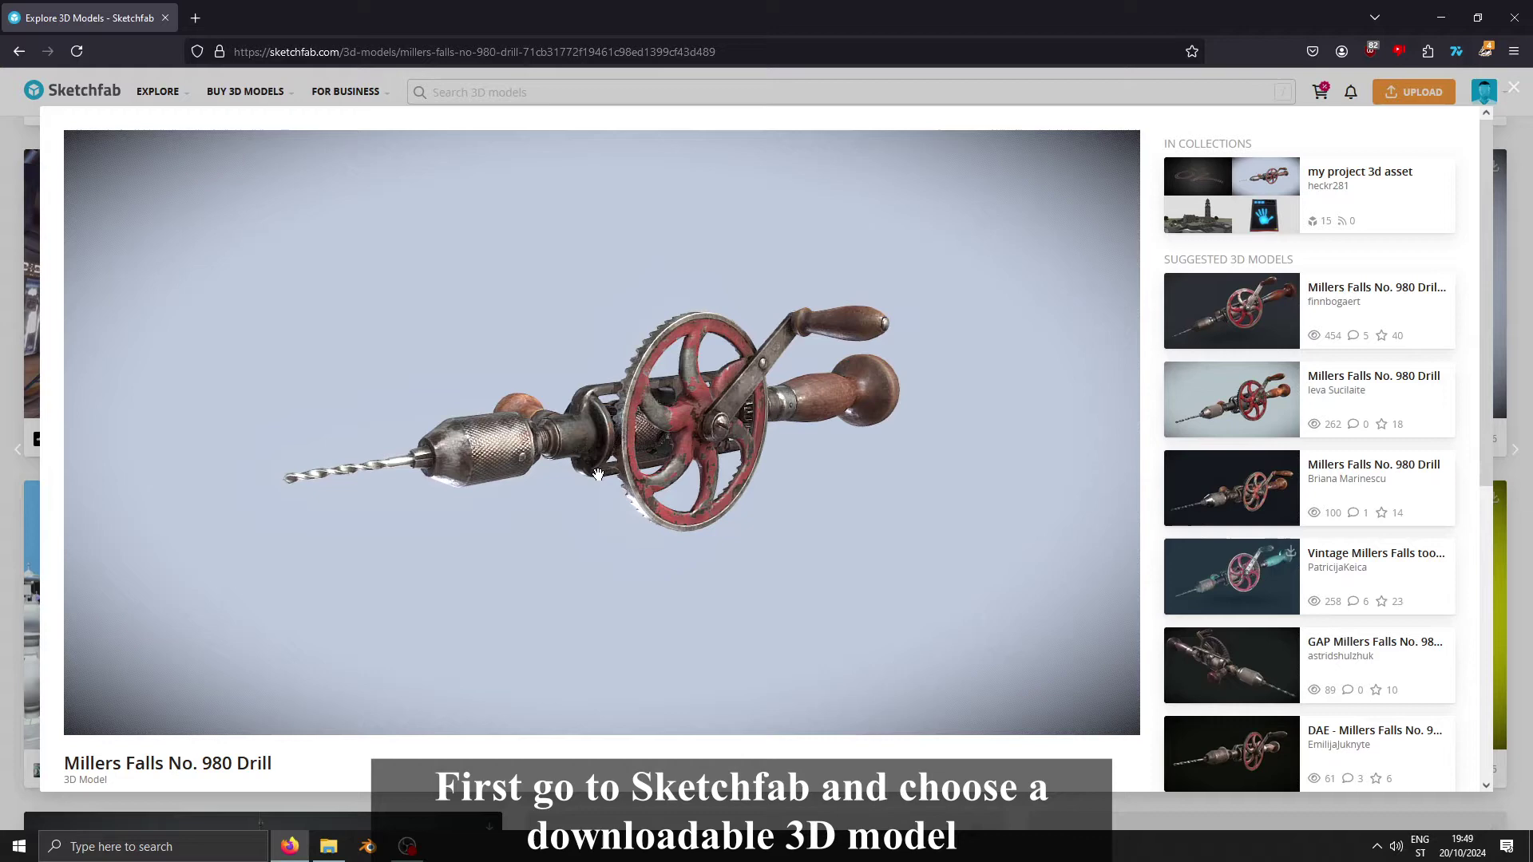
{"action": "scroll", "coordinate": [1150, 485], "scroll_direction": "down", "scroll_amount": 6}
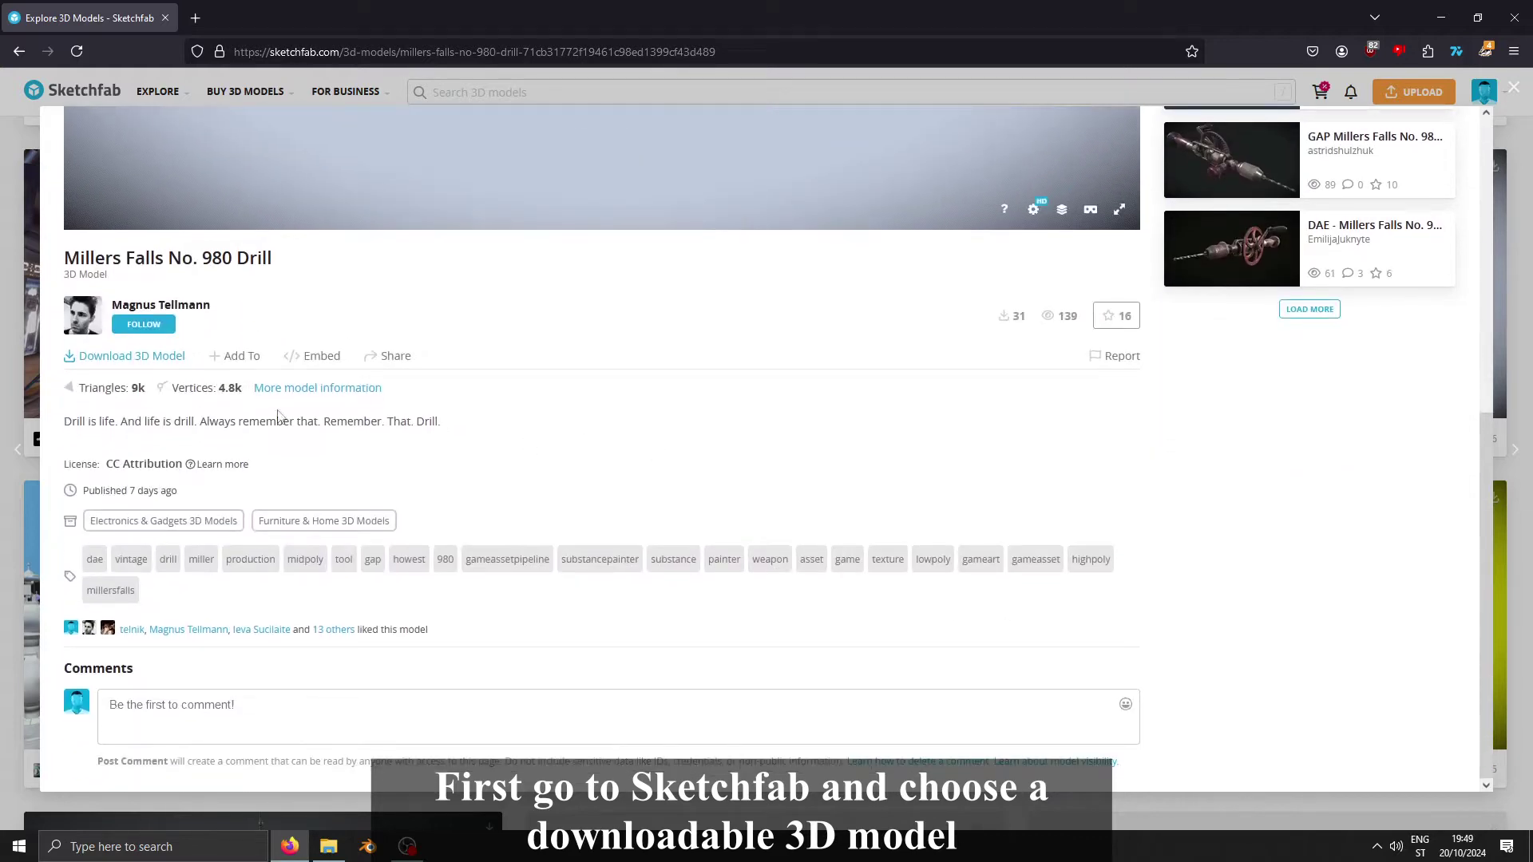
{"action": "left_click", "coordinate": [124, 358]}
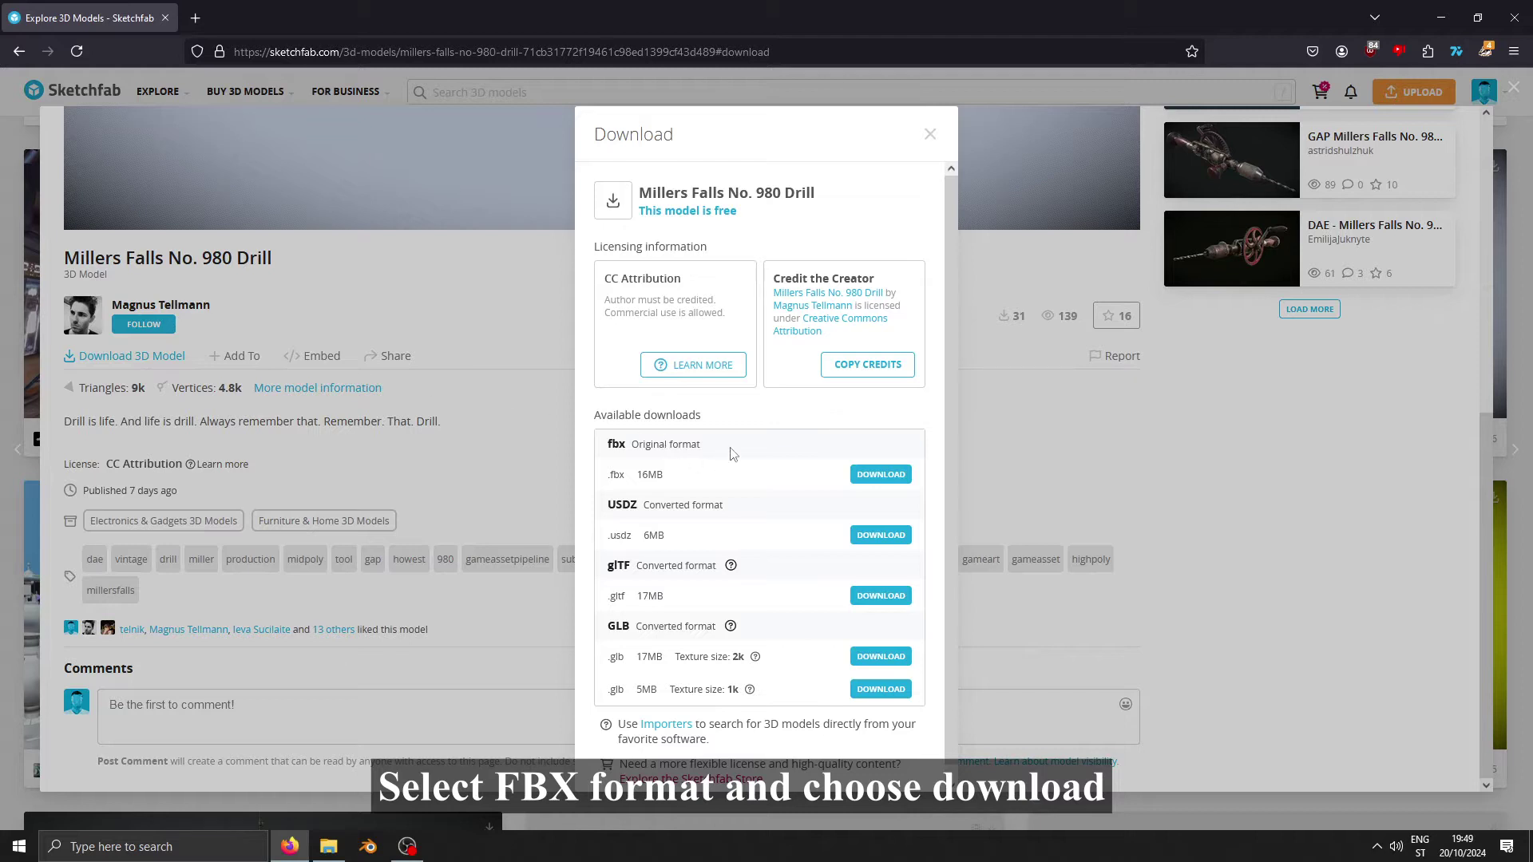
{"action": "scroll", "coordinate": [733, 456], "scroll_direction": "down", "scroll_amount": 1}
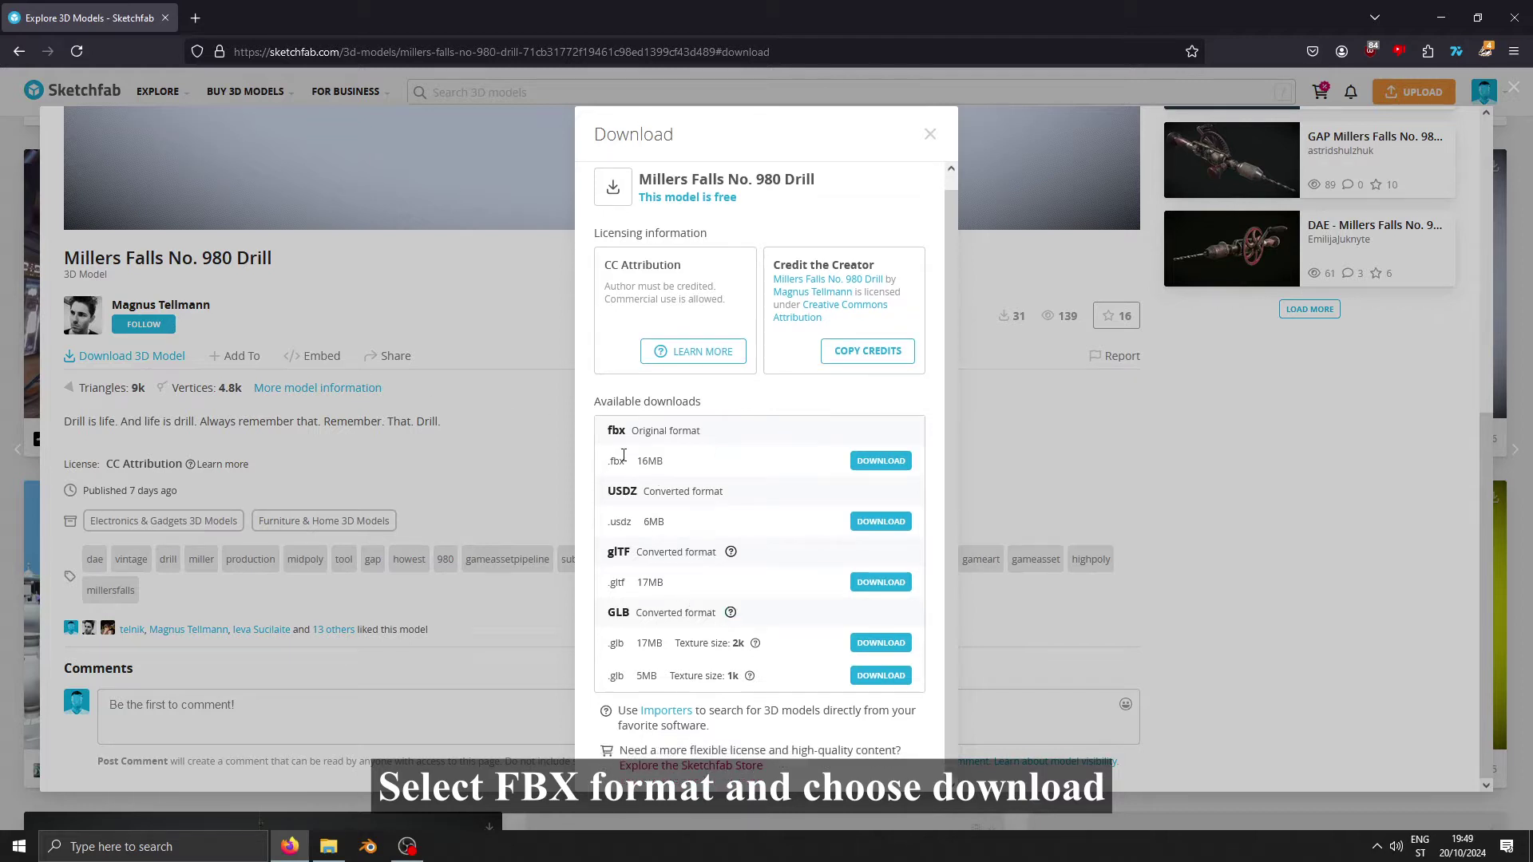
{"action": "left_click", "coordinate": [878, 462]}
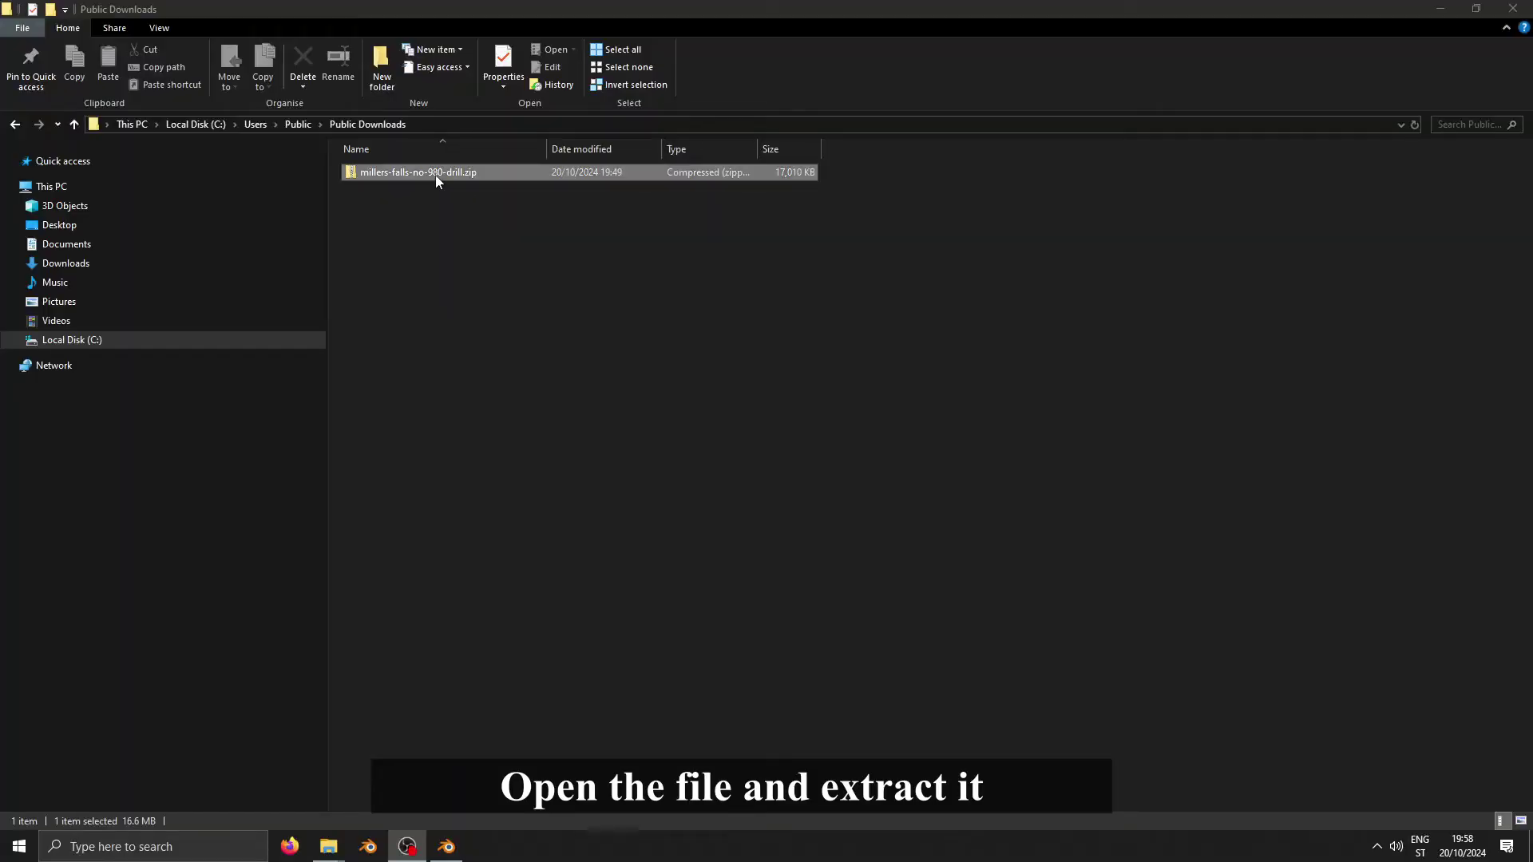
- Extract the downloaded archive millers-falls-no-980-drill.zip into its own folder in Public Downloads
{"action": "left_click", "coordinate": [436, 175]}
{"action": "right_click", "coordinate": [422, 175]}
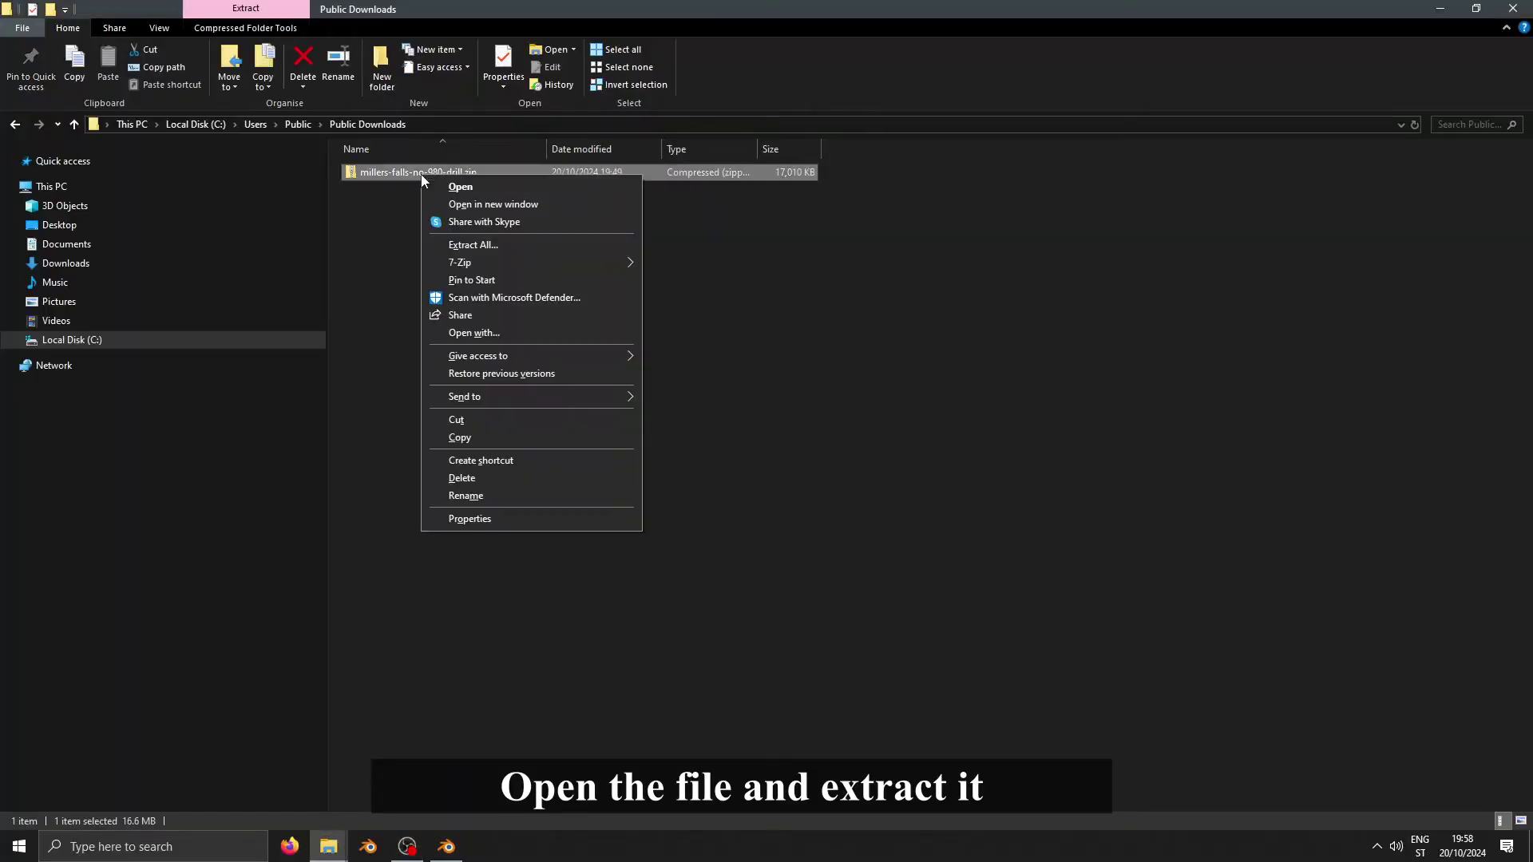
{"action": "left_click", "coordinate": [517, 243]}
{"action": "left_click", "coordinate": [910, 575]}
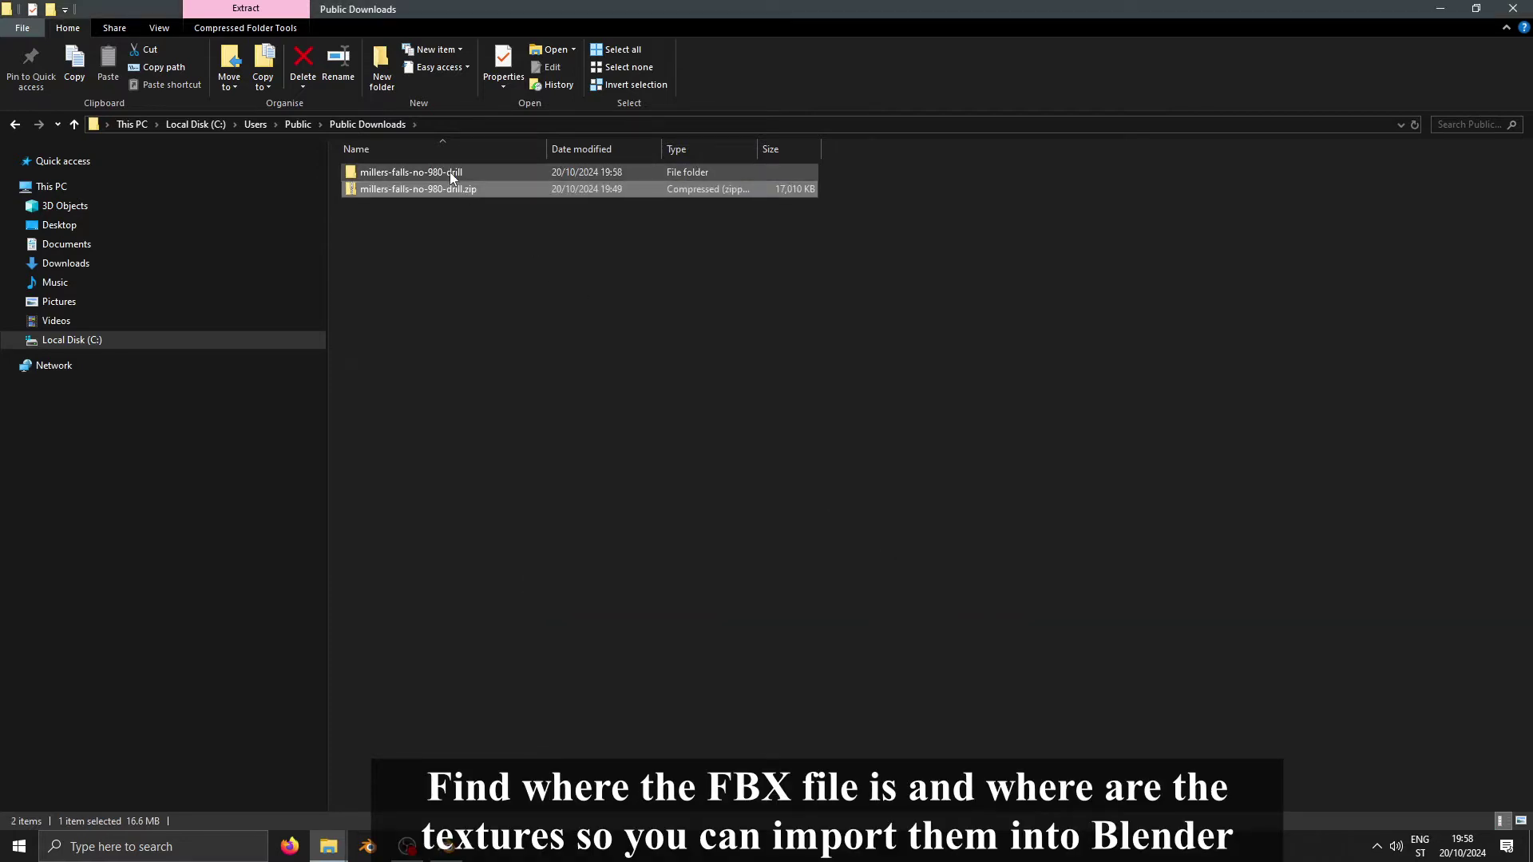
- Browse the extracted drill folder, checking the source subfolder for the FBX file and the textures subfolder for the images
{"action": "double_click", "coordinate": [450, 174]}
{"action": "double_click", "coordinate": [450, 173]}
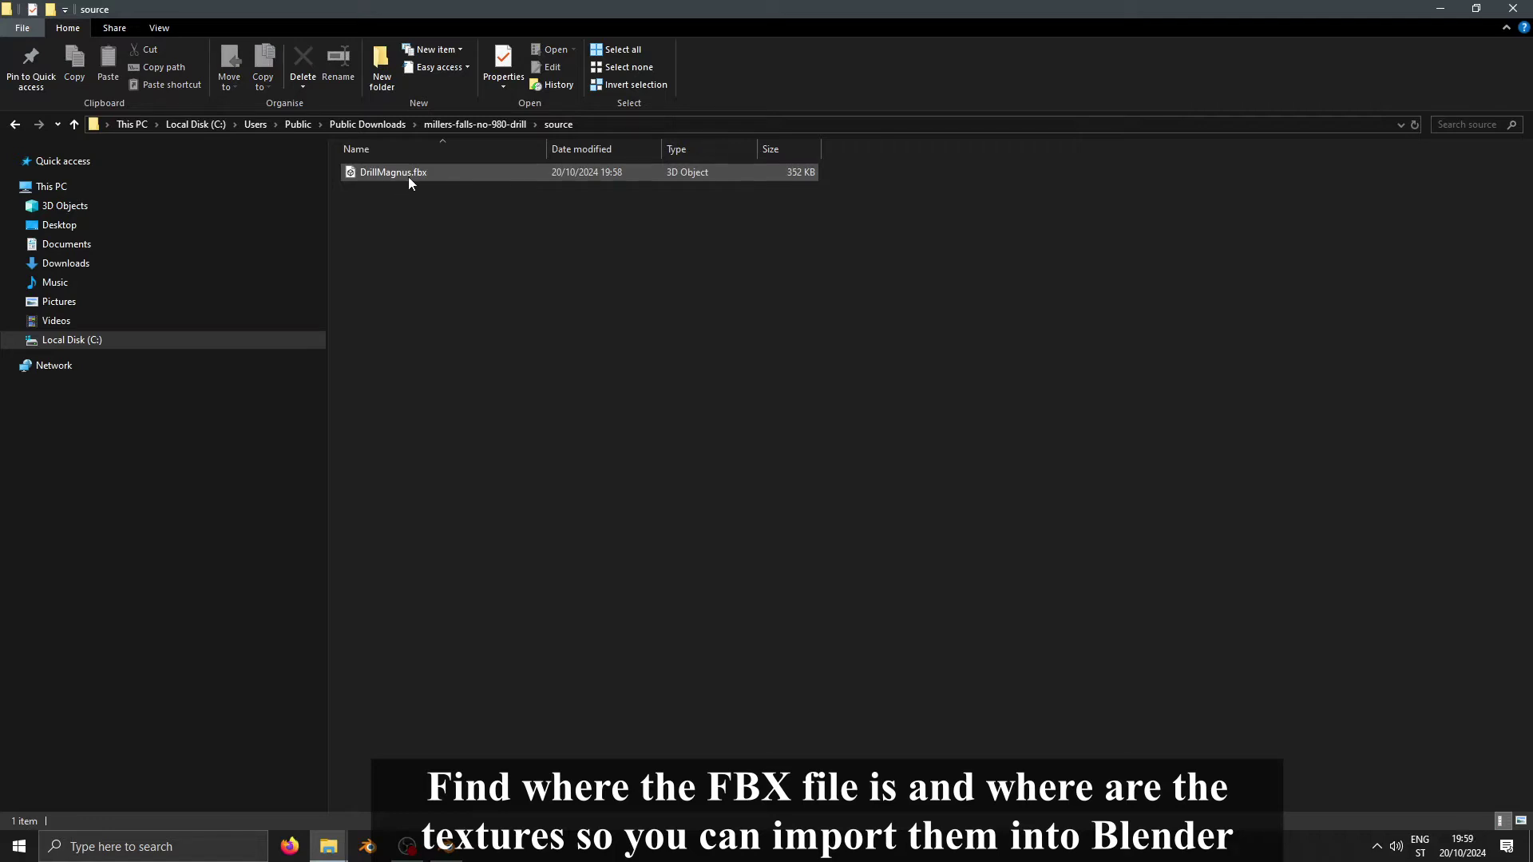
{"action": "left_click", "coordinate": [496, 126]}
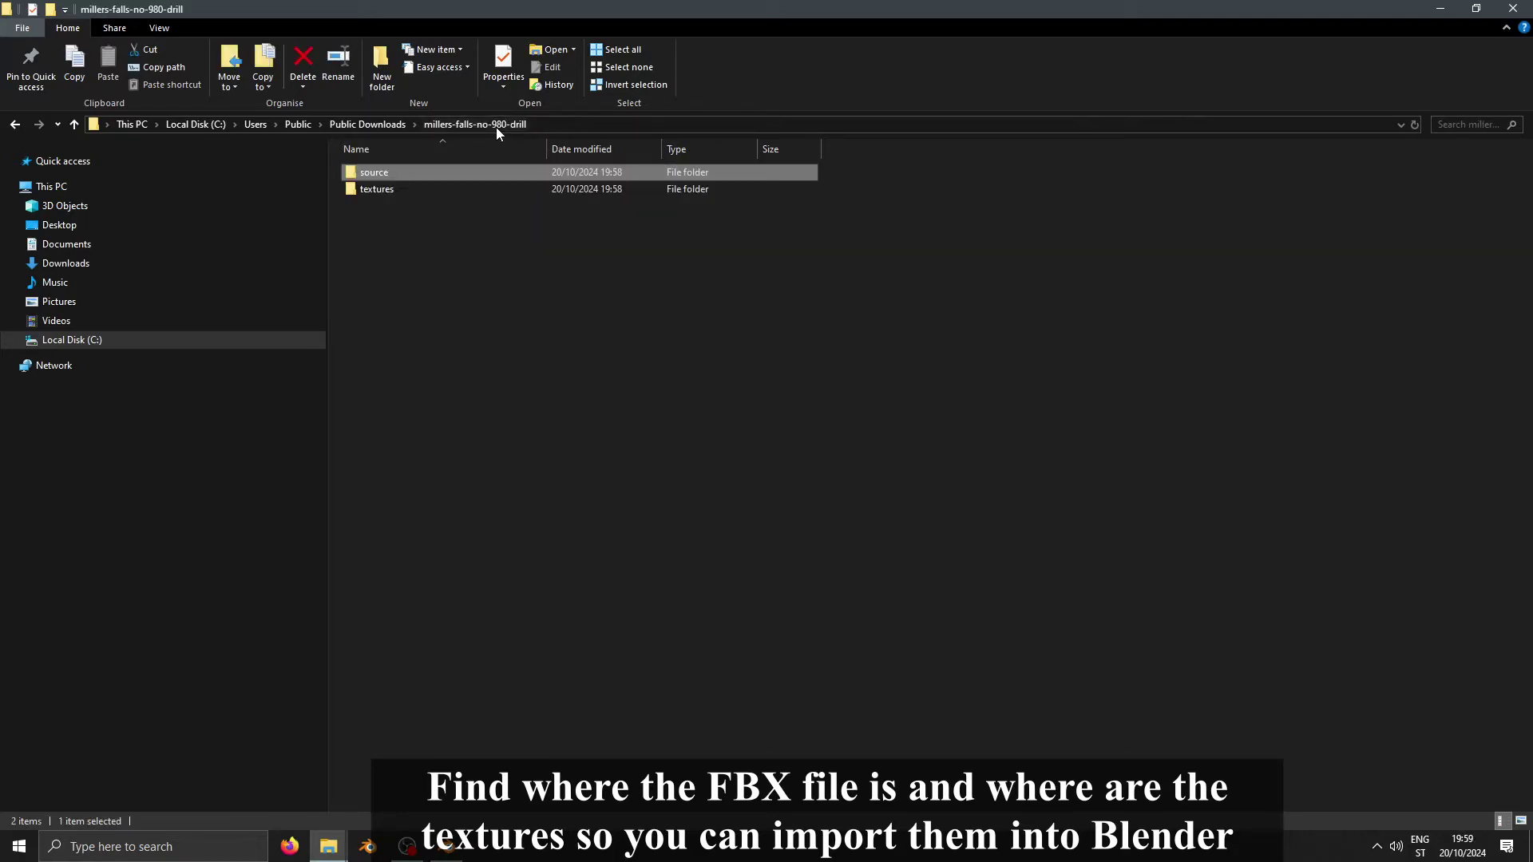
{"action": "double_click", "coordinate": [406, 189]}
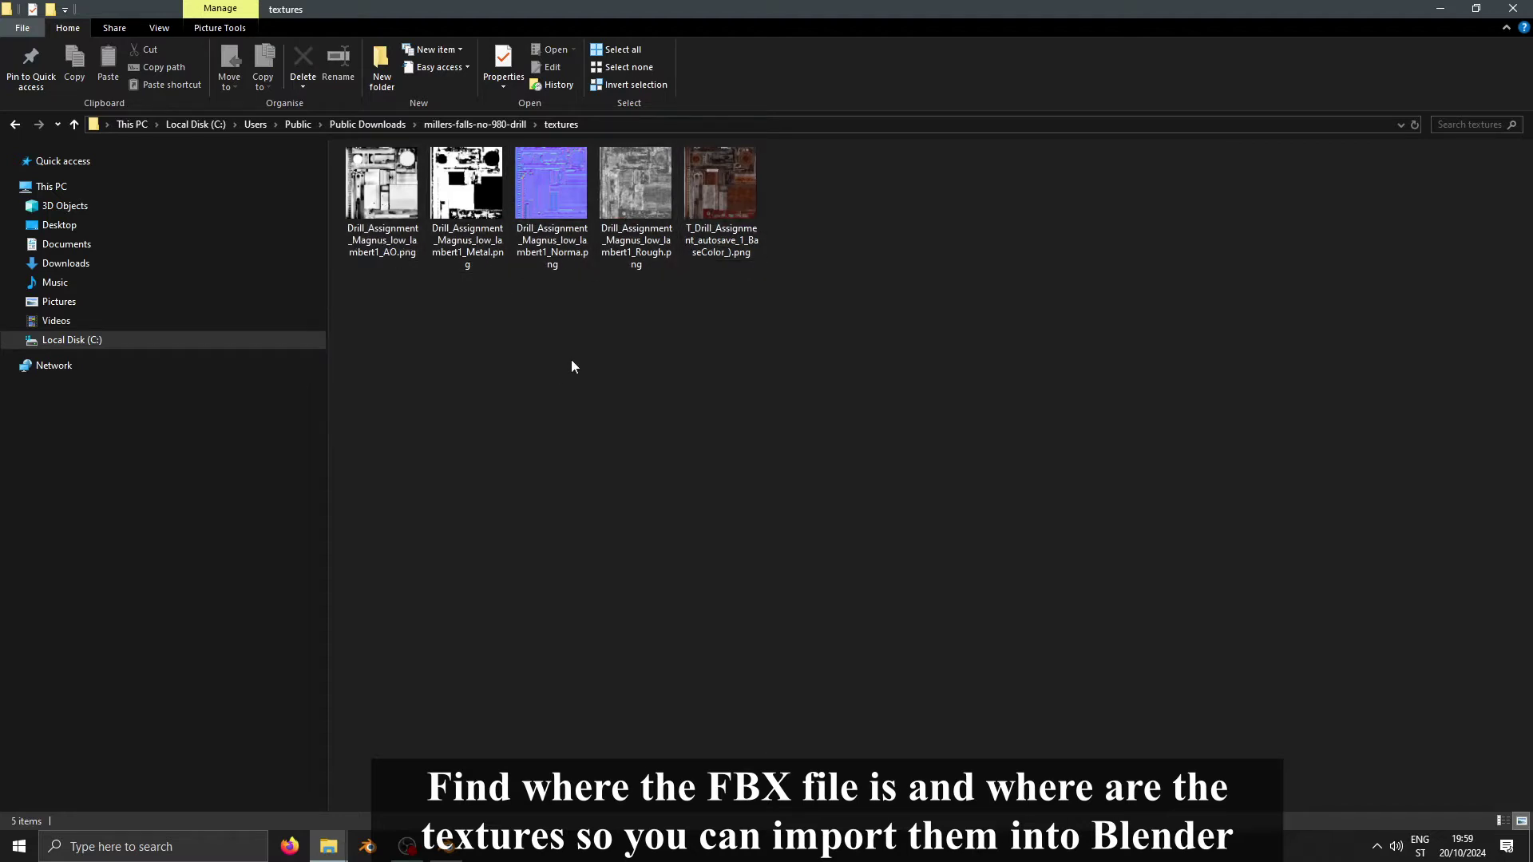
- Switch to Blender and delete all the default objects from the scene
{"action": "left_click", "coordinate": [445, 849]}
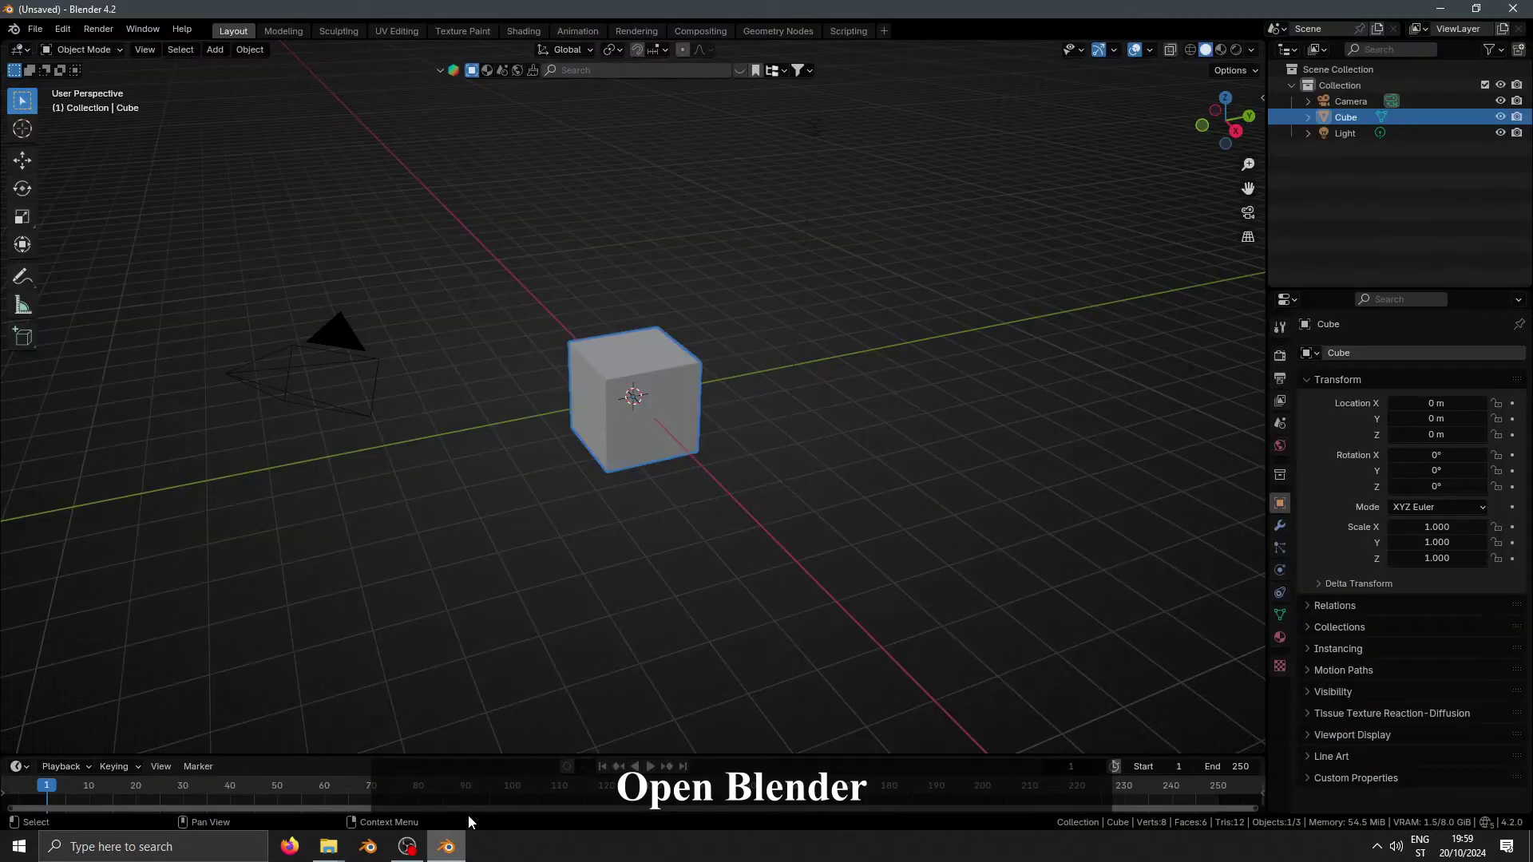
{"action": "left_click", "coordinate": [767, 484]}
{"action": "key", "text": "a"}
{"action": "key", "text": "x"}
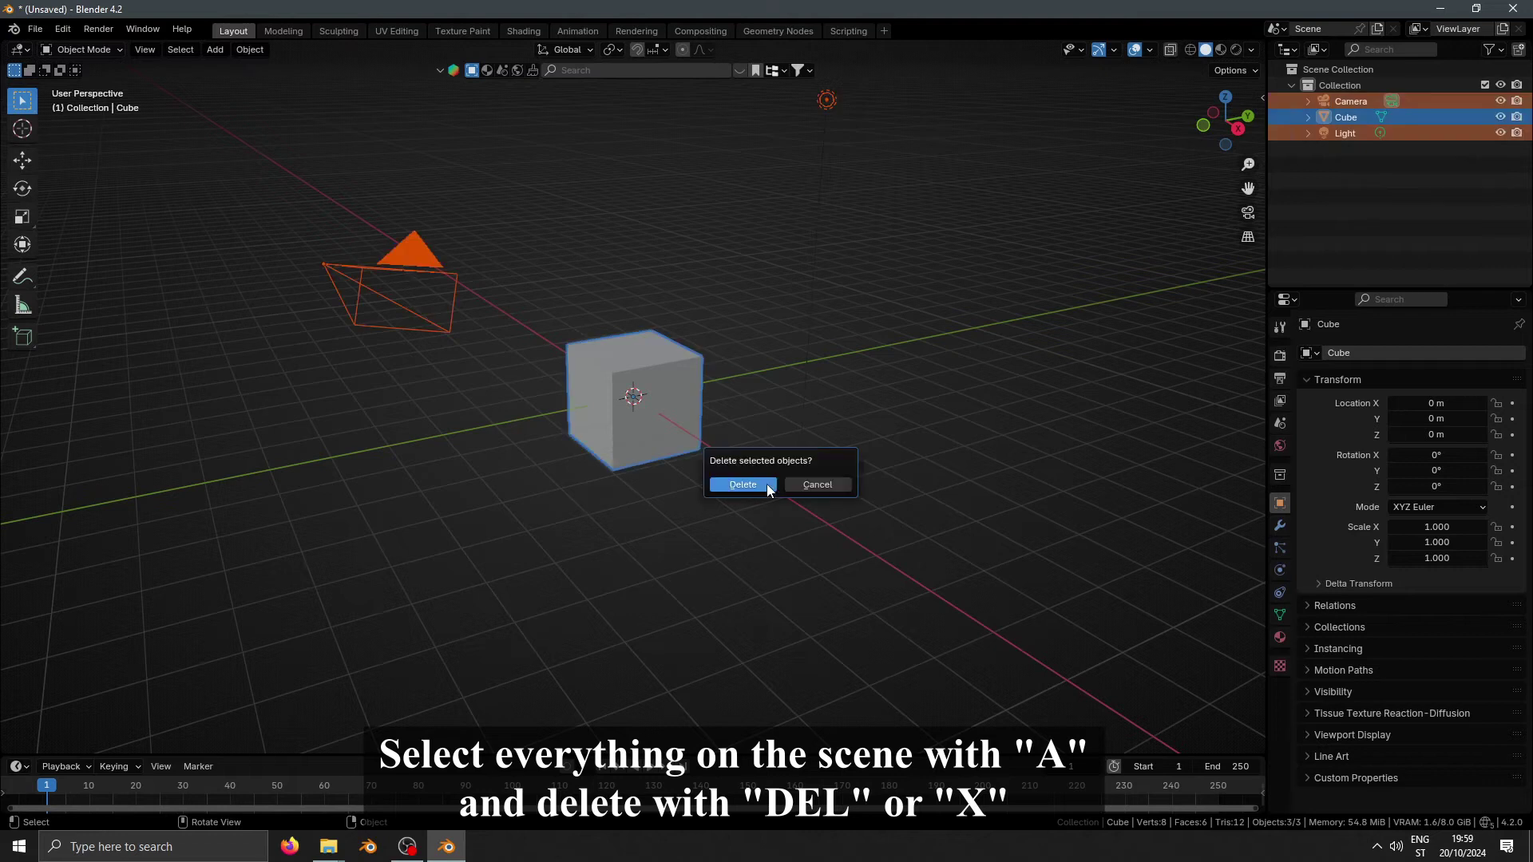
{"action": "left_click", "coordinate": [767, 484]}
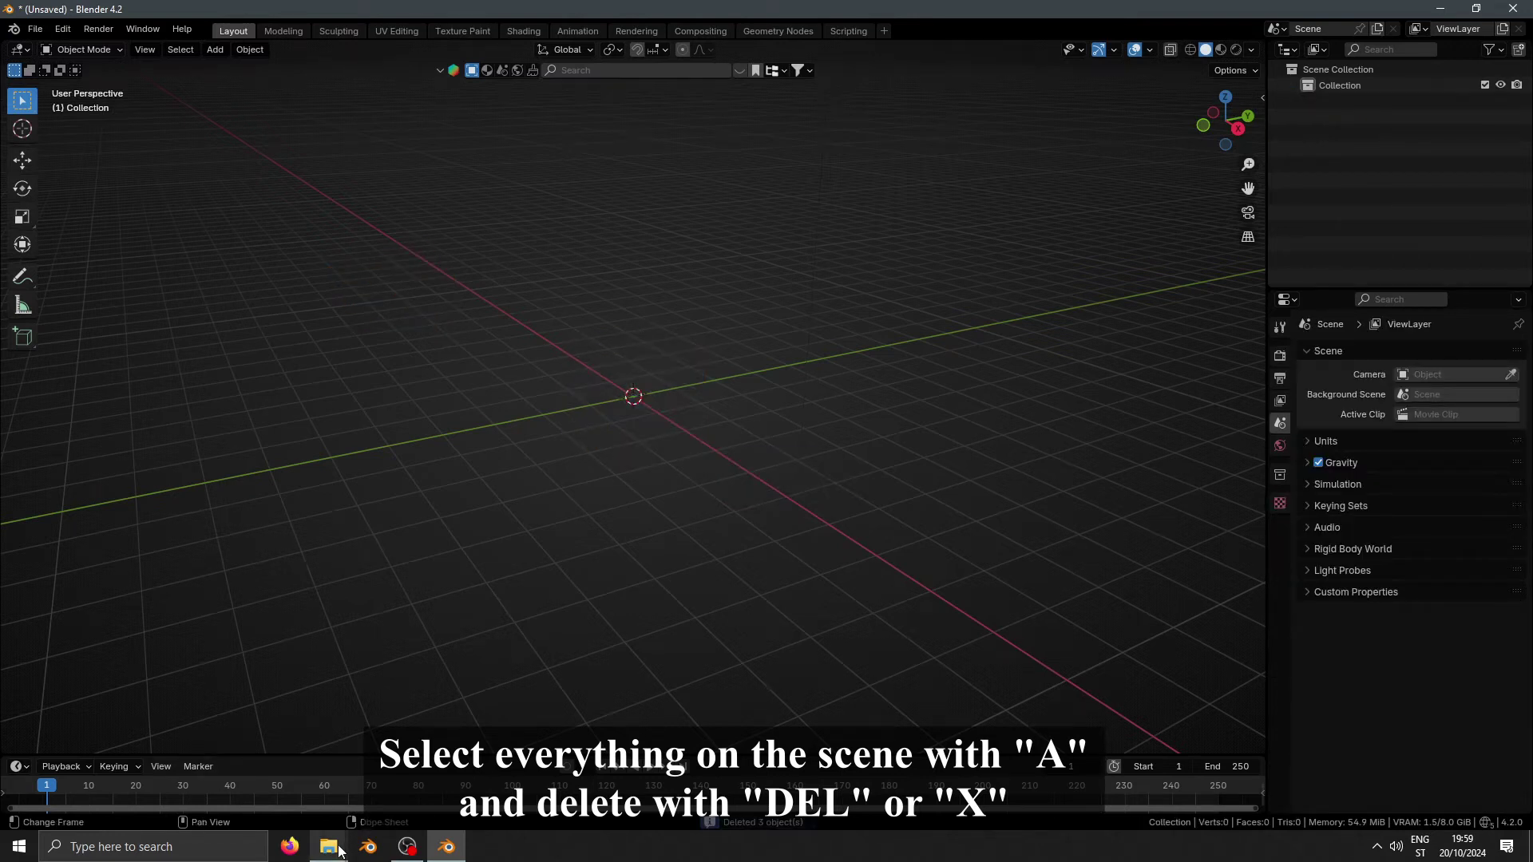
- Show the drill's source folder in a smaller window over Blender and import DrillMagnus.fbx into the scene with the default FBX settings
{"action": "left_click", "coordinate": [384, 809]}
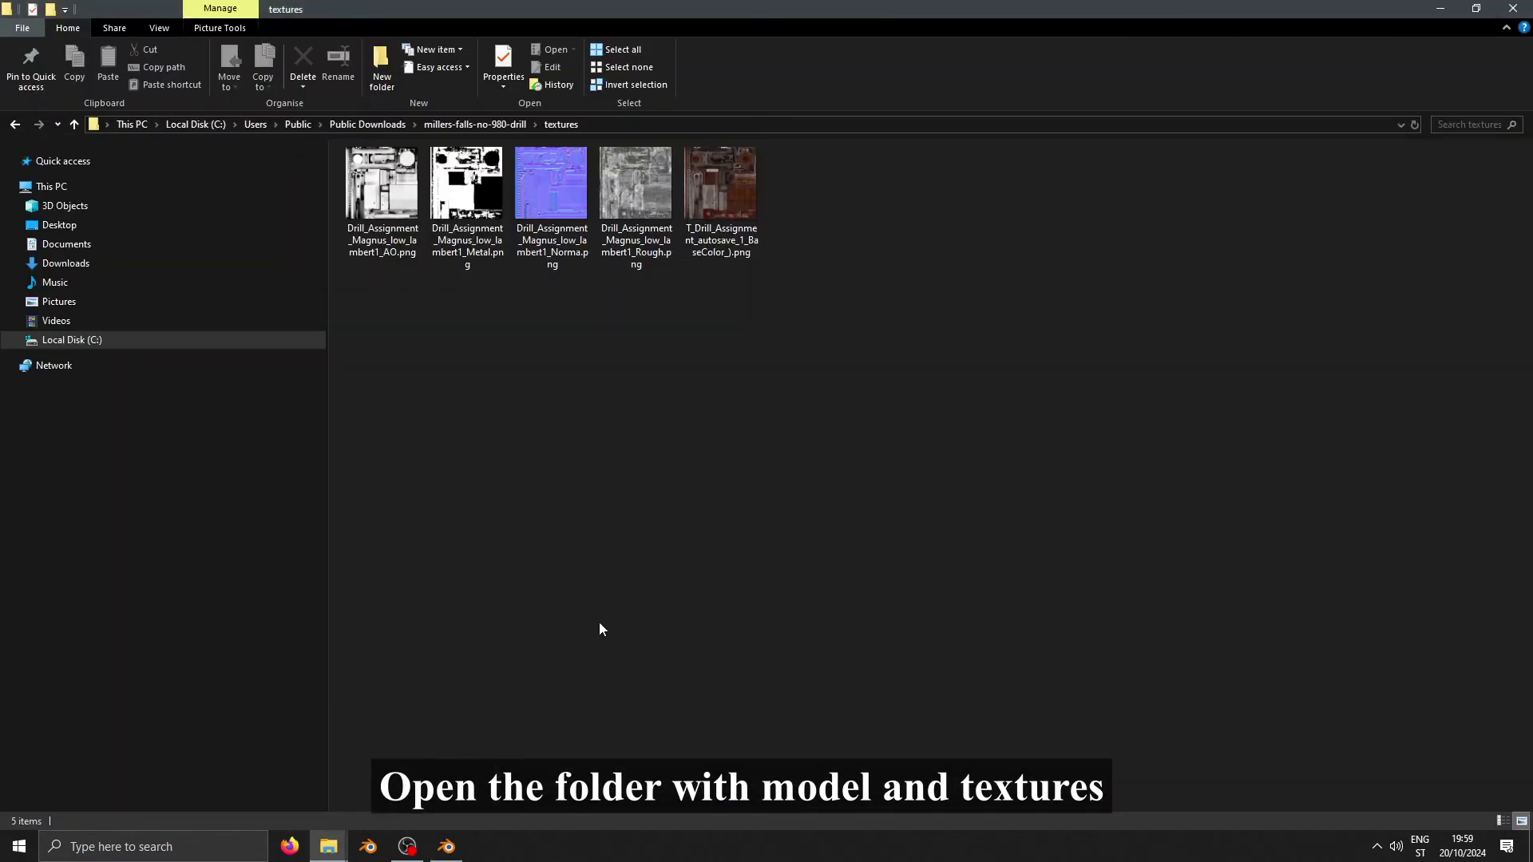
{"action": "left_click", "coordinate": [1475, 9]}
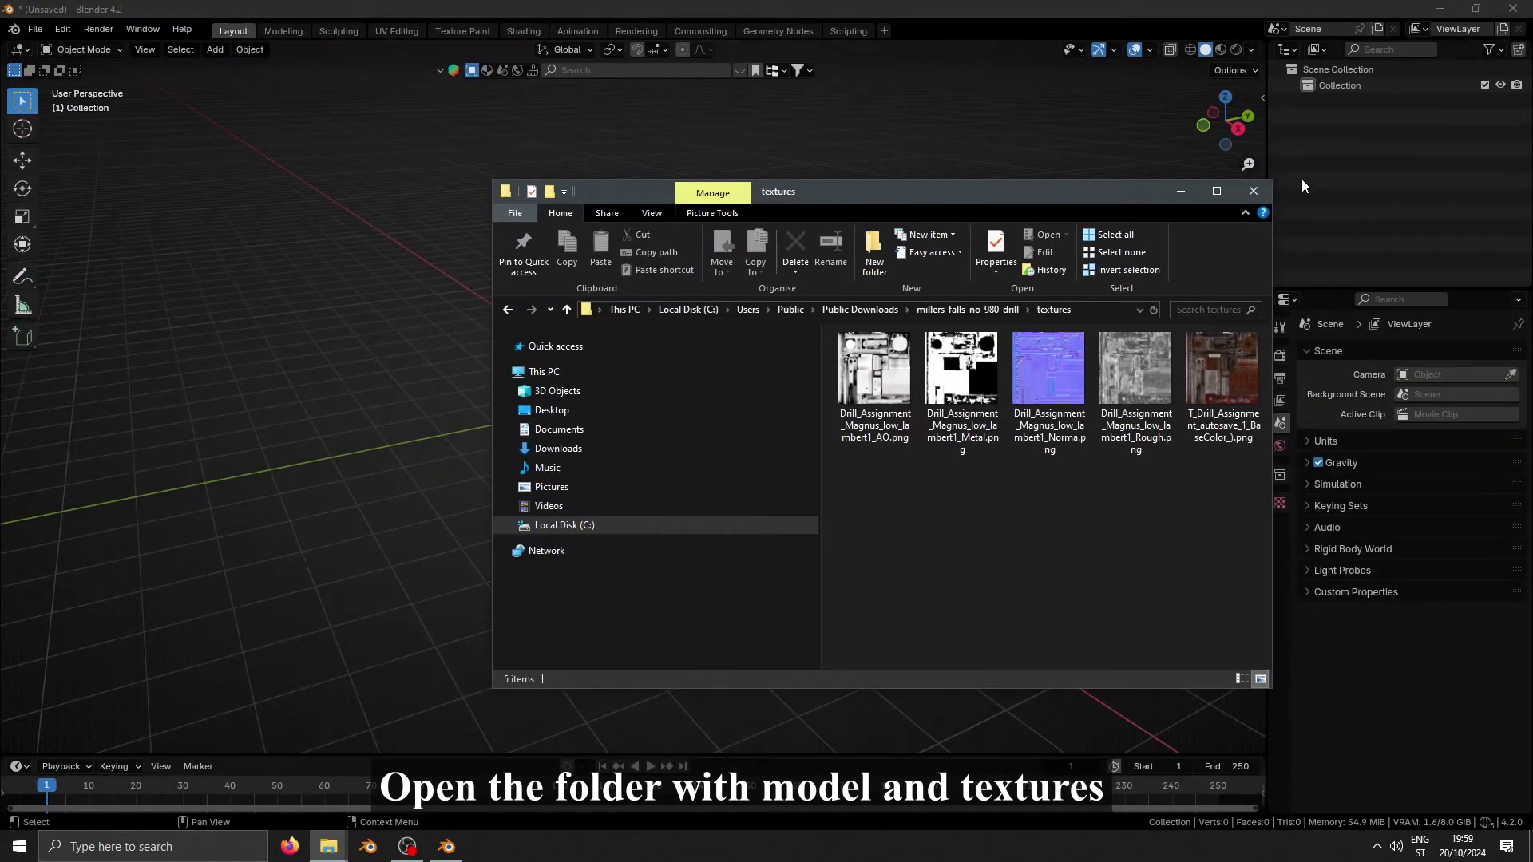
{"action": "left_click_drag", "start_coordinate": [1274, 165], "coordinate": [1180, 144]}
{"action": "left_click", "coordinate": [839, 274]}
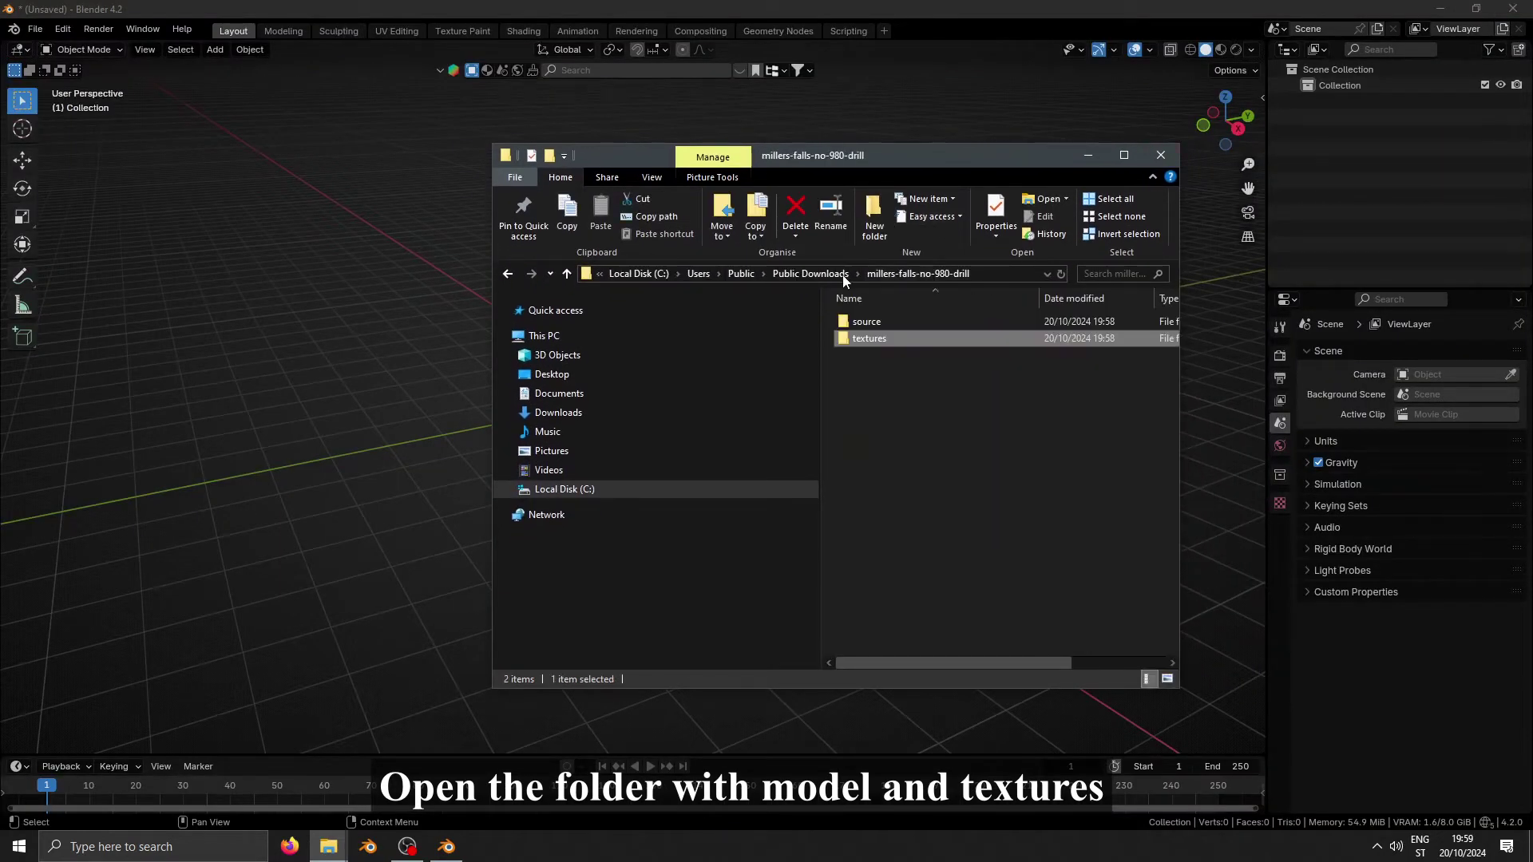
{"action": "double_click", "coordinate": [880, 319]}
{"action": "left_click", "coordinate": [884, 323]}
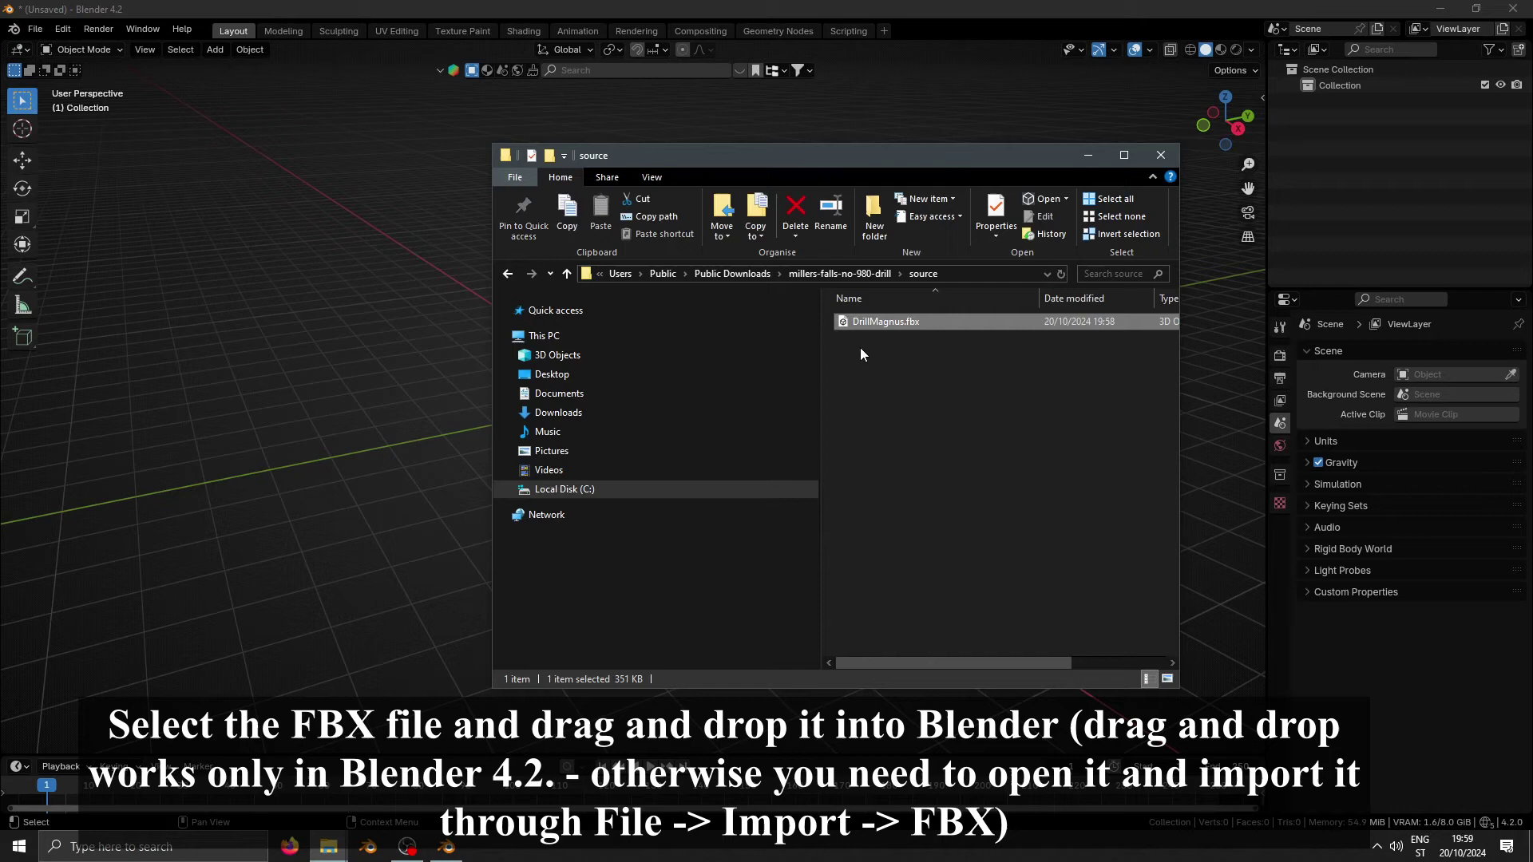
{"action": "left_click_drag", "start_coordinate": [880, 328], "coordinate": [406, 471]}
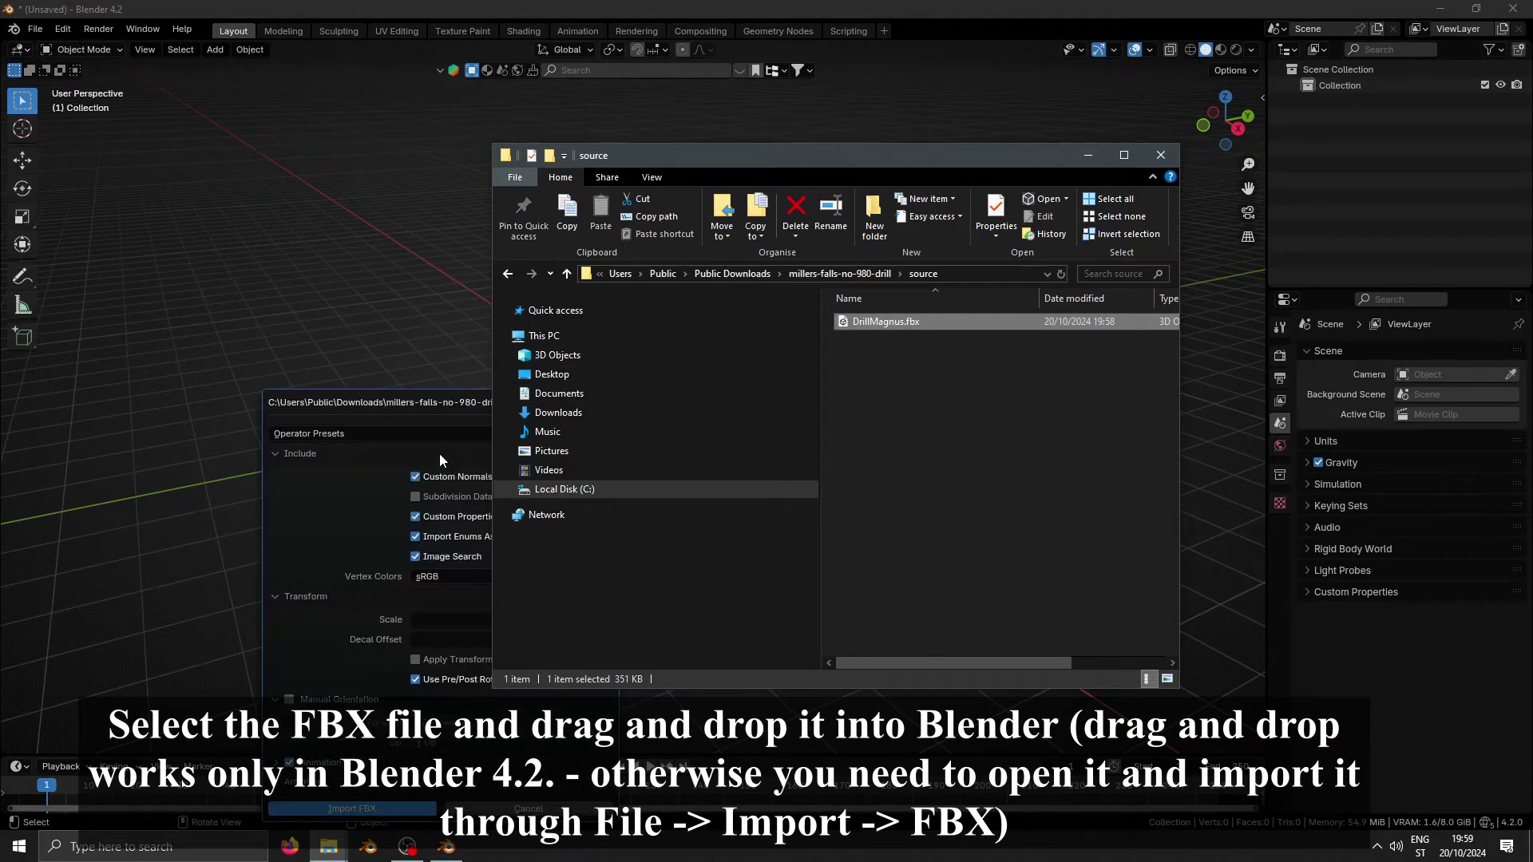
{"action": "left_click", "coordinate": [369, 808]}
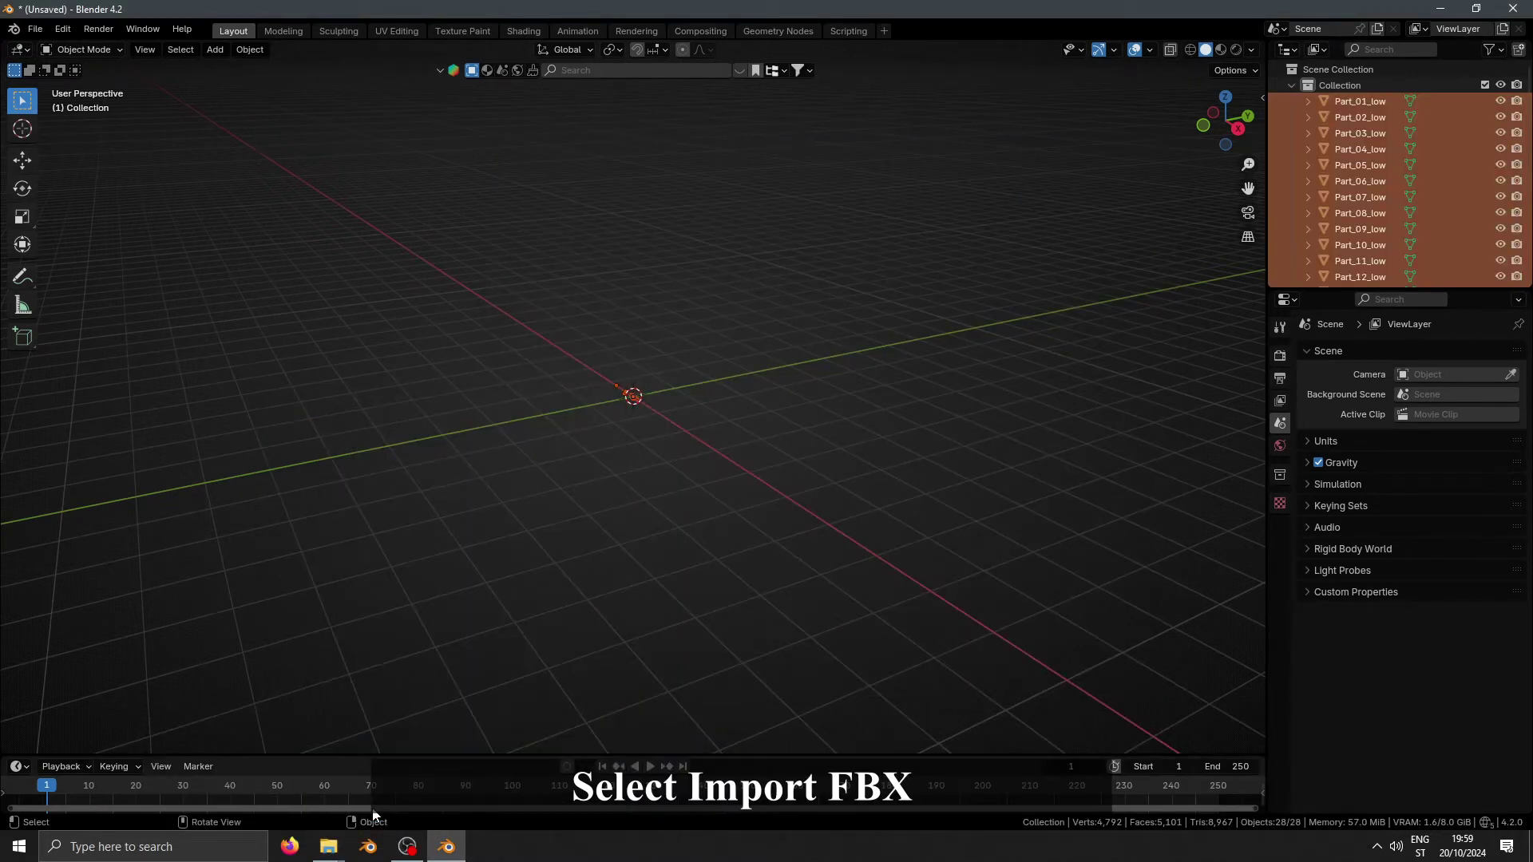
- Inspect the imported drill and the materials assigned to Part_07_low, Part_10_low and Part_15_low, leaving Part_15_low selected
{"action": "scroll", "coordinate": [654, 515], "scroll_direction": "up", "scroll_amount": 5}
{"action": "middle_click_drag", "start_coordinate": [653, 511], "coordinate": [816, 544]}
{"action": "left_click", "coordinate": [816, 545]}
{"action": "middle_click_drag", "start_coordinate": [707, 573], "coordinate": [806, 536]}
{"action": "left_click", "coordinate": [1353, 197]}
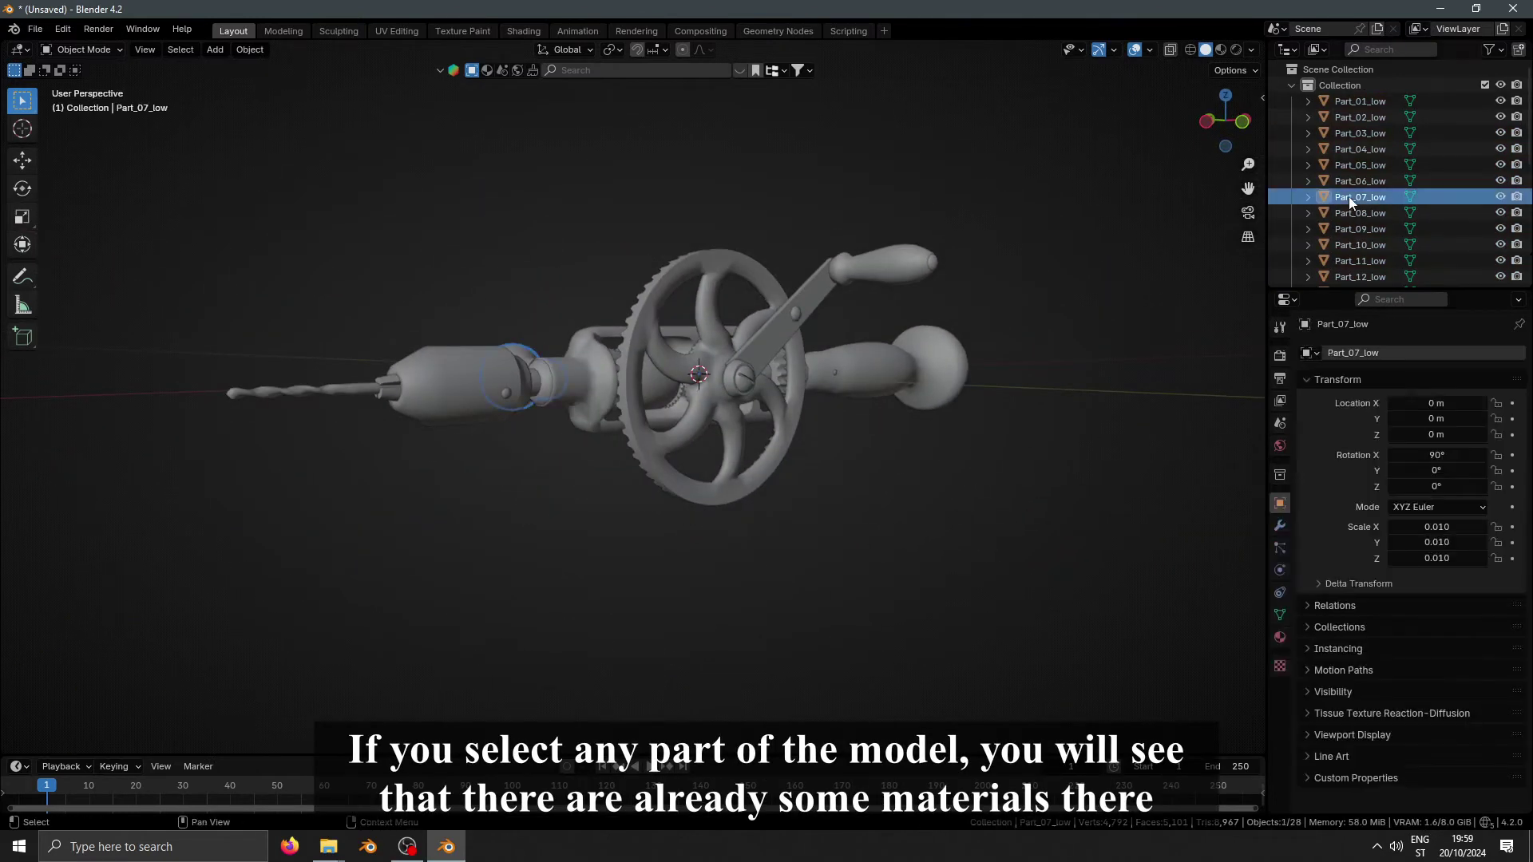
{"action": "left_click", "coordinate": [1281, 636]}
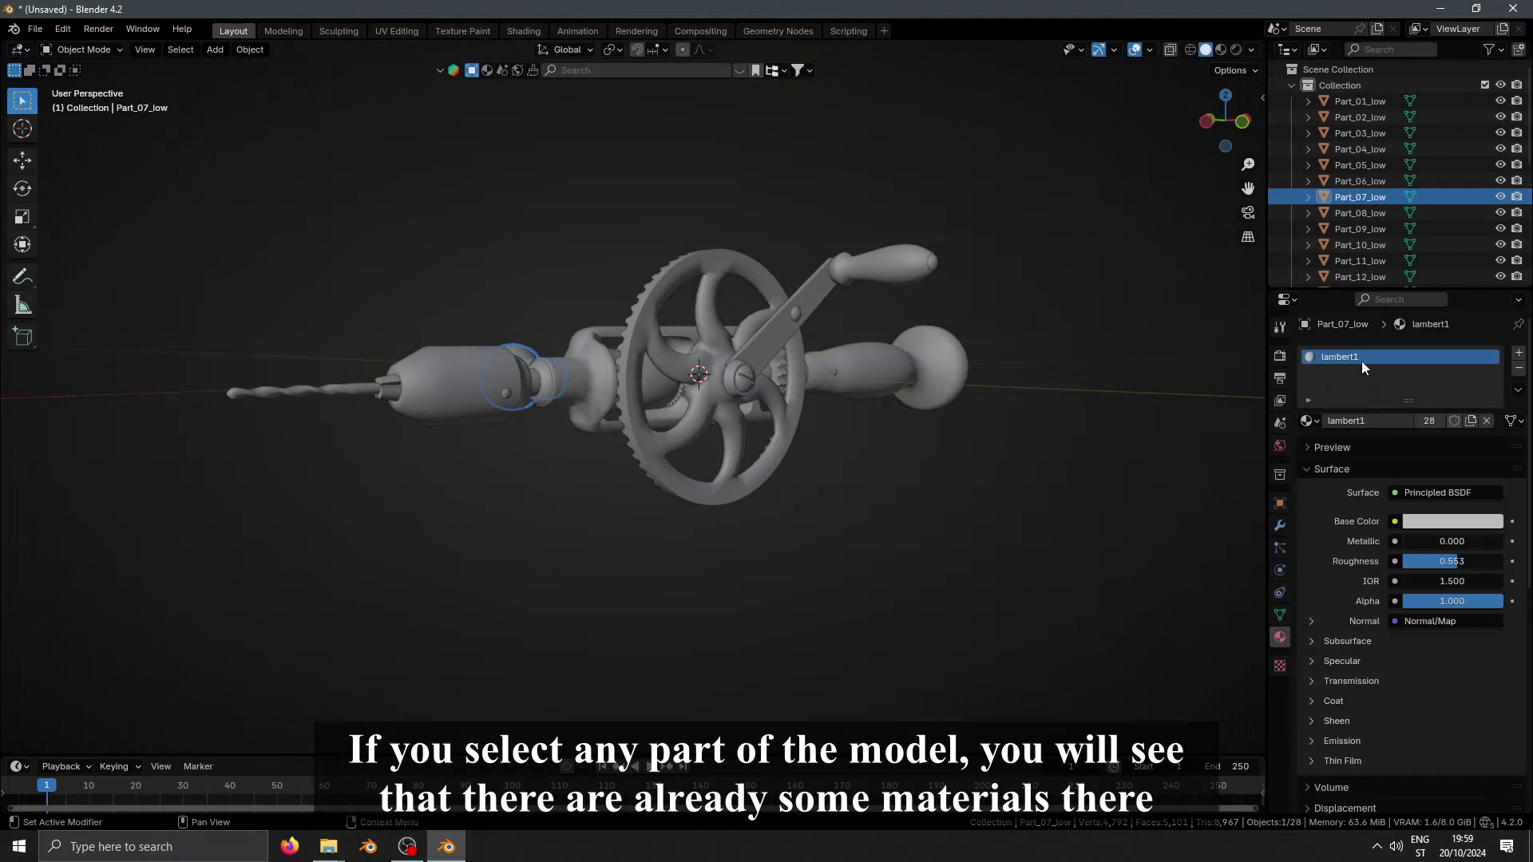
{"action": "left_click", "coordinate": [1353, 247]}
{"action": "scroll", "coordinate": [1352, 256], "scroll_direction": "down", "scroll_amount": 2}
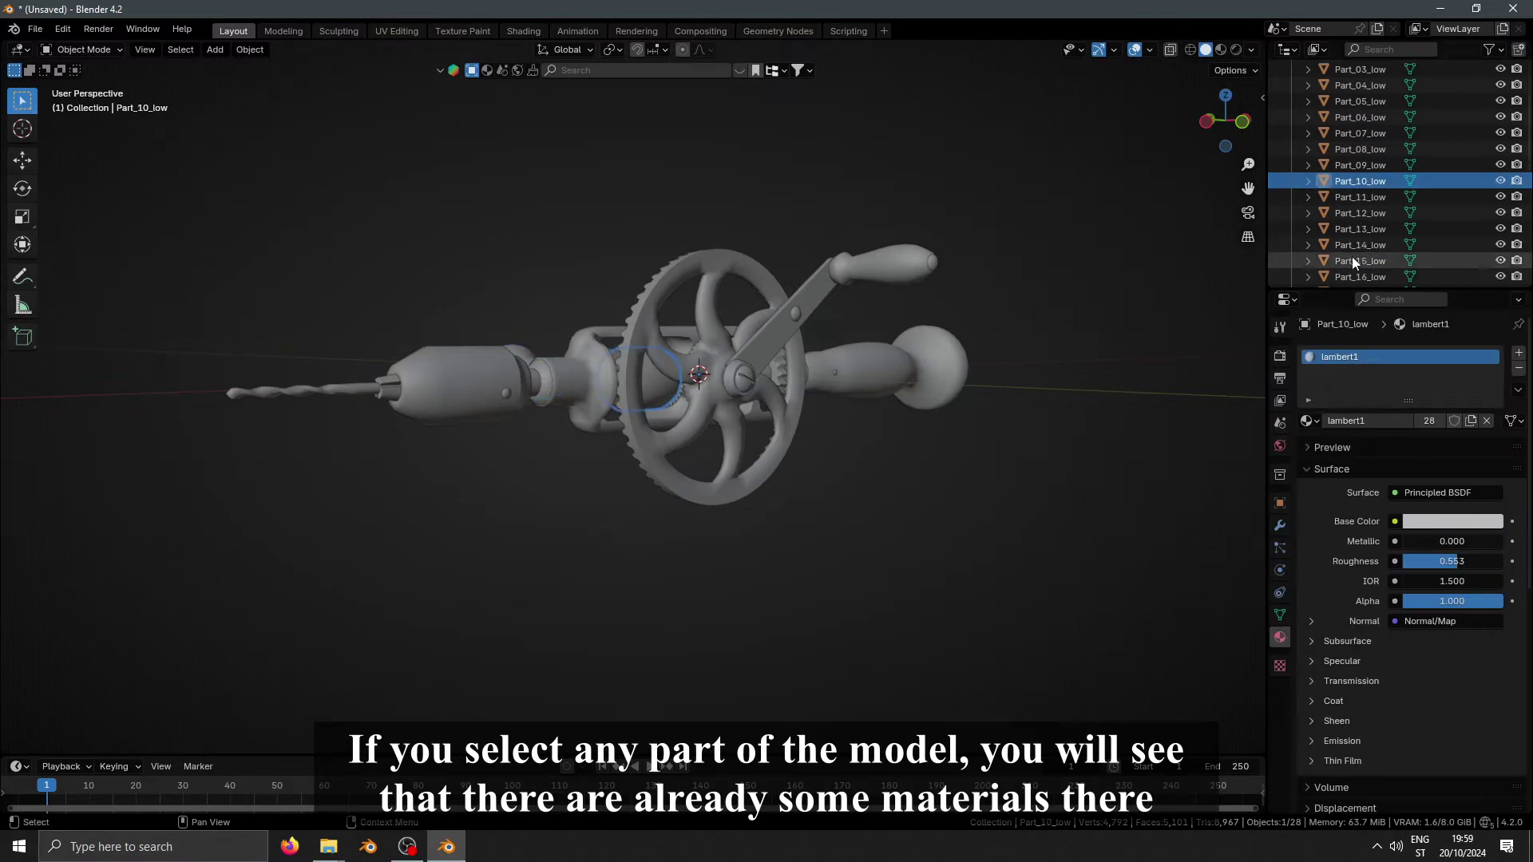
{"action": "left_click", "coordinate": [1357, 260]}
{"action": "middle_click_drag", "start_coordinate": [1049, 345], "coordinate": [1049, 356]}
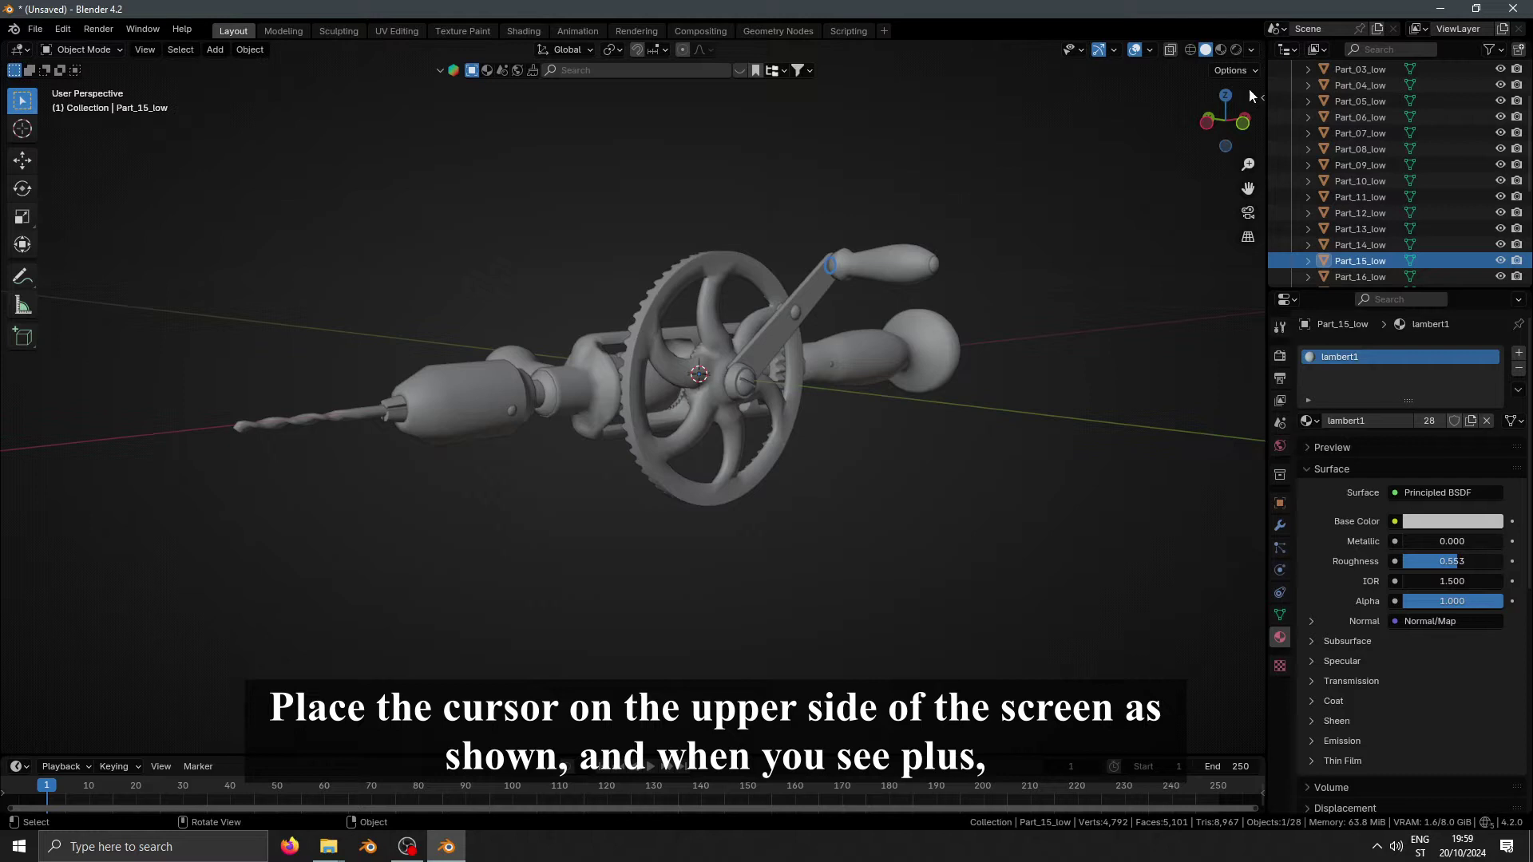
- Split the 3D viewport vertically, open the Shader Editor in the new area and hide its sidebar
{"action": "left_click_drag", "start_coordinate": [1260, 45], "coordinate": [692, 55]}
{"action": "left_click", "coordinate": [692, 52]}
{"action": "left_click", "coordinate": [726, 203]}
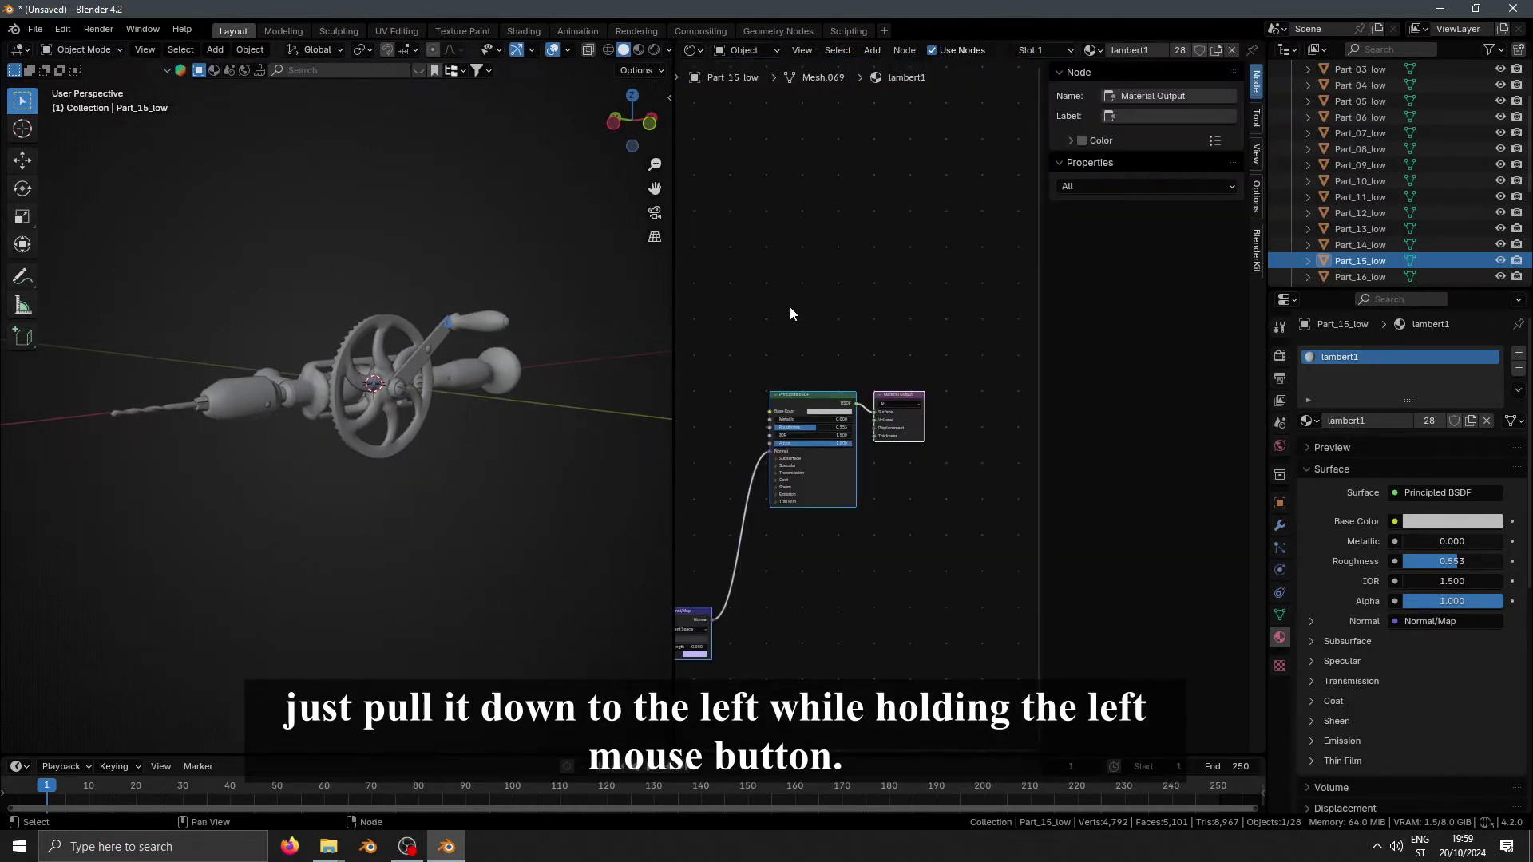
{"action": "key", "text": "n"}
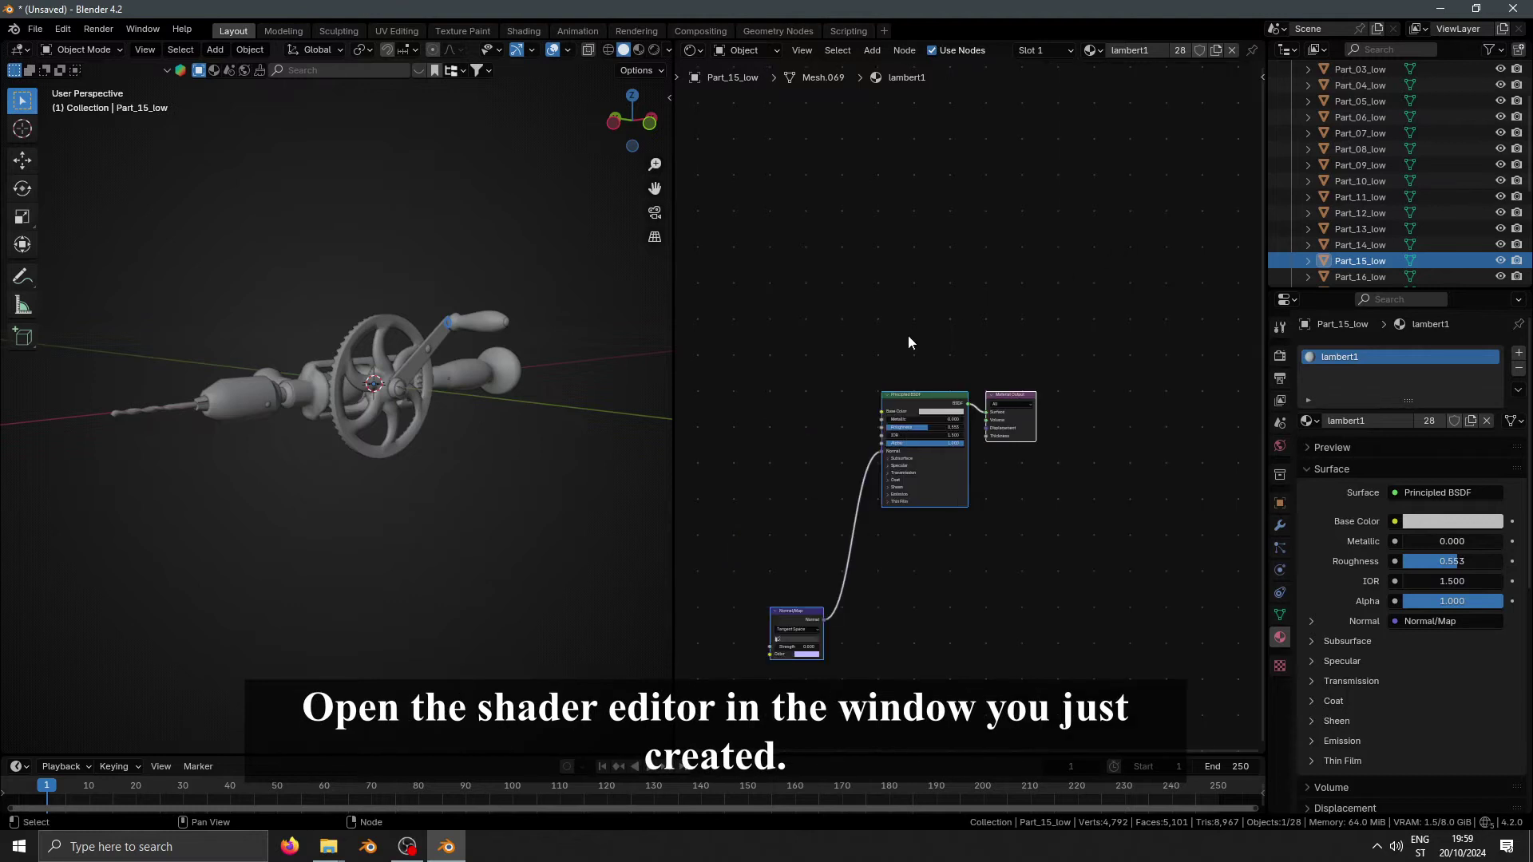
{"action": "middle_click_drag", "start_coordinate": [795, 381], "coordinate": [941, 276]}
{"action": "scroll", "coordinate": [940, 276], "scroll_direction": "up", "scroll_amount": 1}
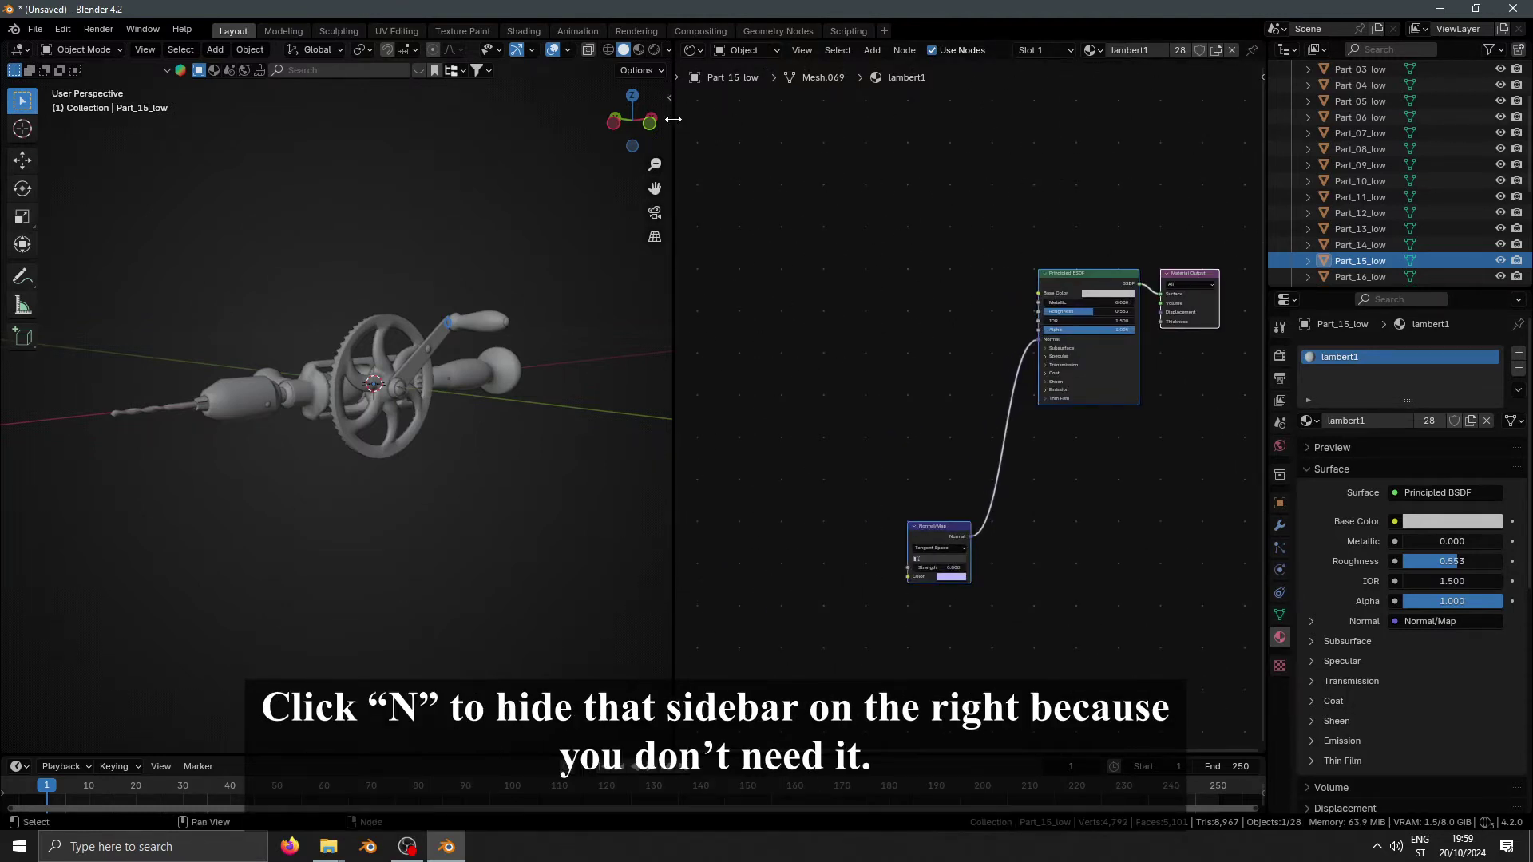
- Widen the 3D viewport beside the Shader Editor and switch its shading to Material Preview
{"action": "left_click_drag", "start_coordinate": [673, 119], "coordinate": [796, 112]}
{"action": "left_click", "coordinate": [749, 49]}
{"action": "scroll", "coordinate": [640, 309], "scroll_direction": "up", "scroll_amount": 4}
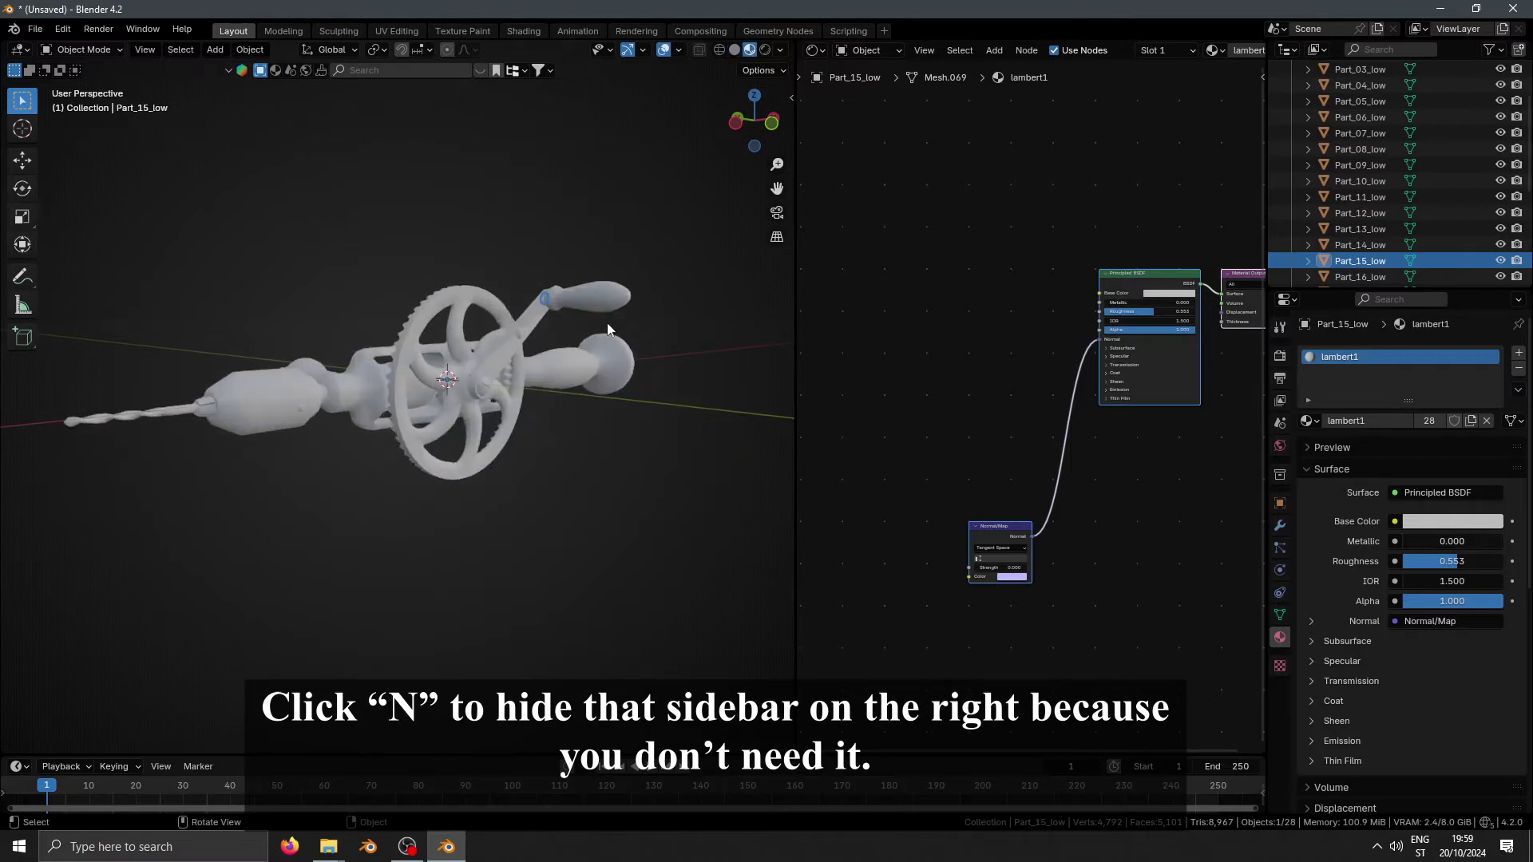
{"action": "mouse_move", "coordinate": [640, 308]}
{"action": "middle_mouse_down"}
{"action": "mouse_move", "coordinate": [588, 310]}
{"action": "mouse_move", "coordinate": [633, 305]}
{"action": "middle_mouse_up"}
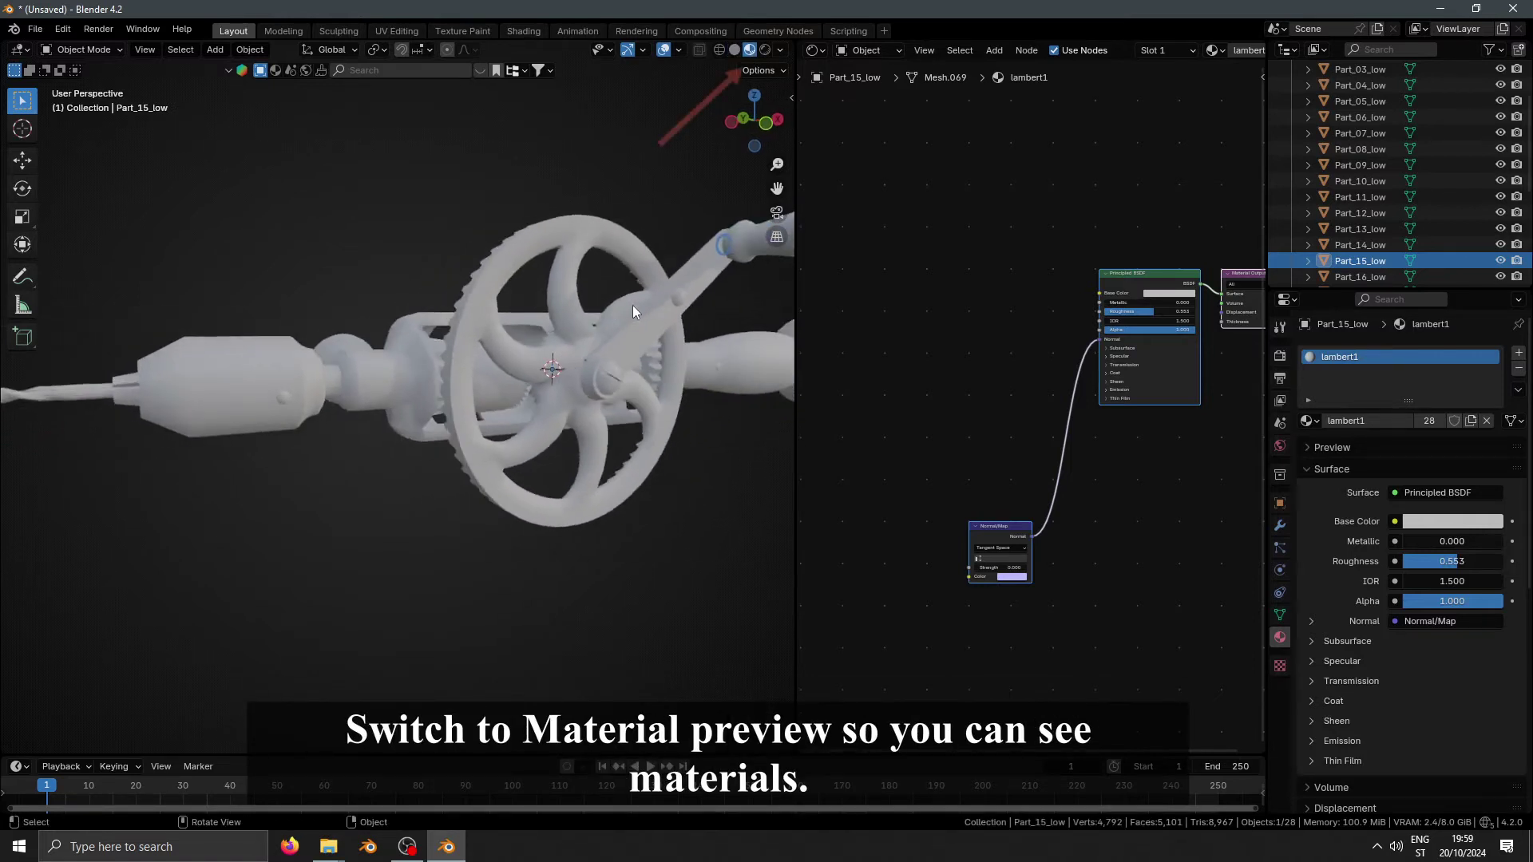
{"action": "scroll", "coordinate": [633, 305], "scroll_direction": "down", "scroll_amount": 3}
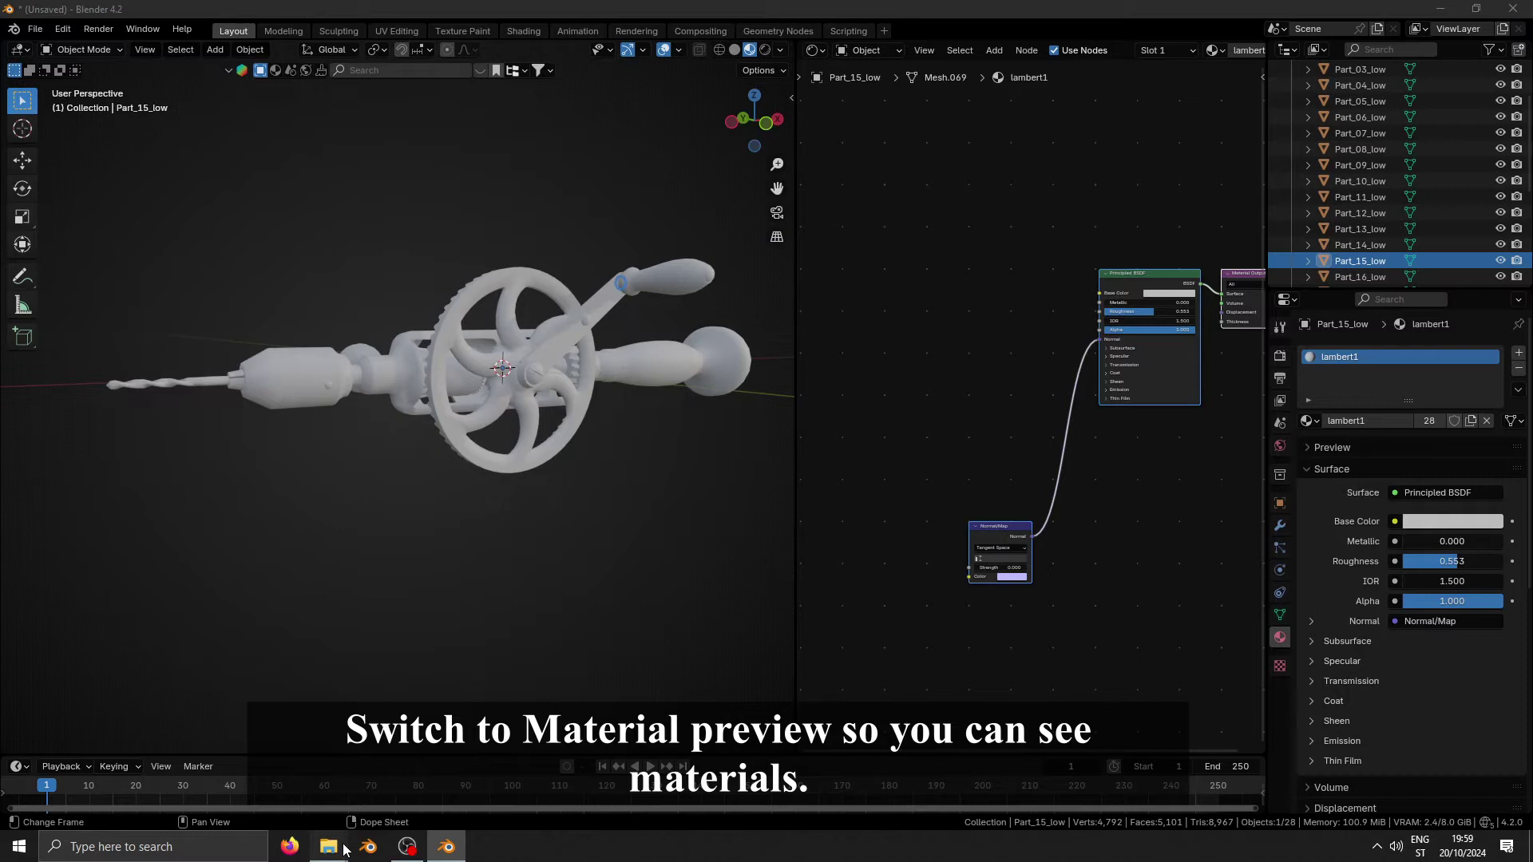
- Bring up the drill's textures folder in File Explorer, placing its window so the shader nodes stay accessible
{"action": "mouse_move", "coordinate": [328, 847]}
{"action": "left_click", "coordinate": [426, 775]}
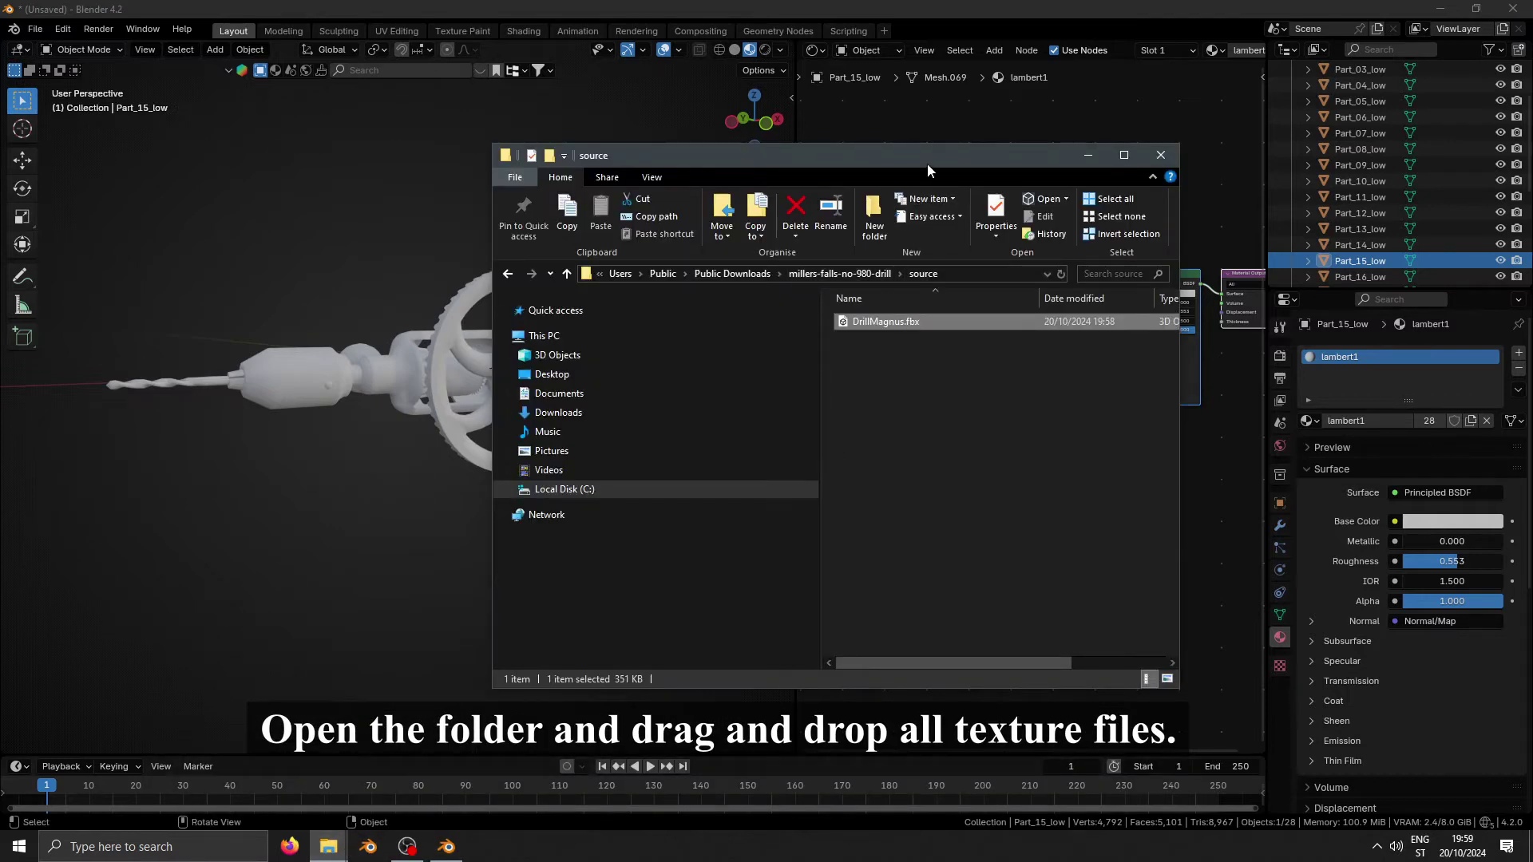
{"action": "left_click_drag", "start_coordinate": [927, 165], "coordinate": [581, 156]}
{"action": "left_click", "coordinate": [484, 269]}
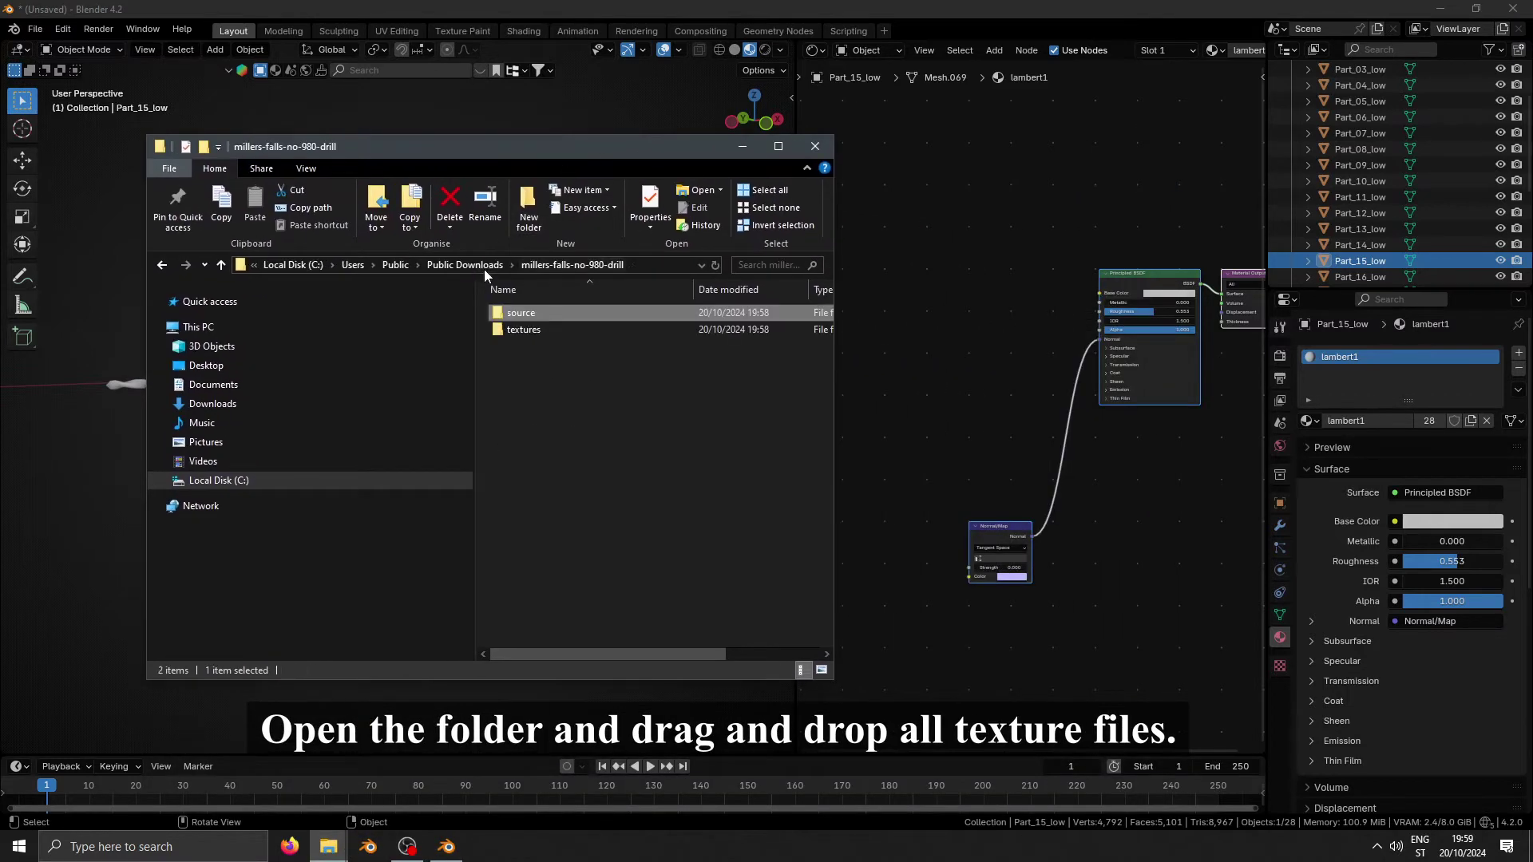
{"action": "double_click", "coordinate": [533, 332]}
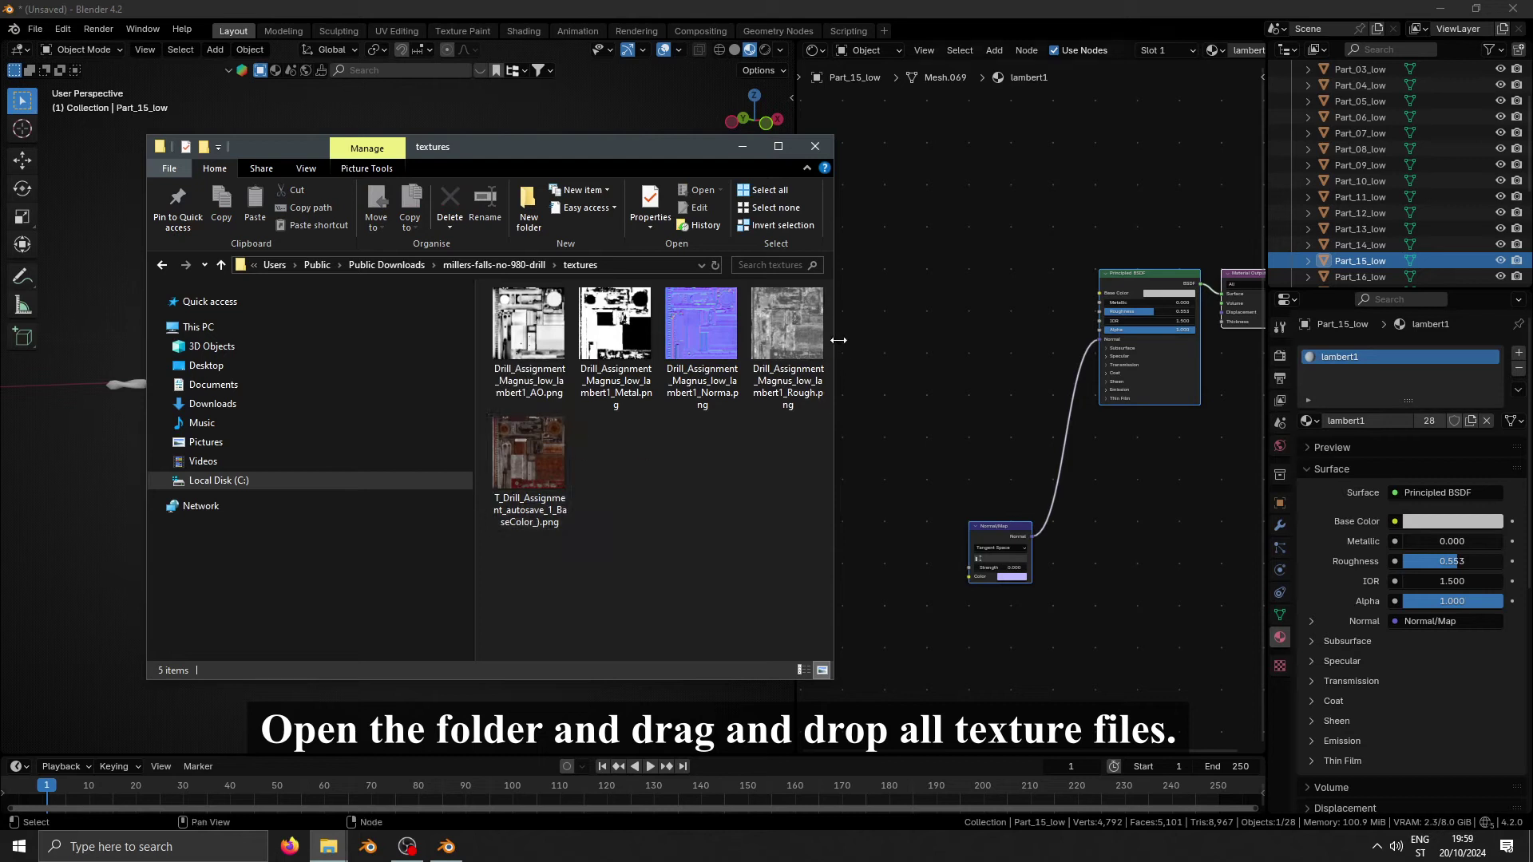
{"action": "left_click_drag", "start_coordinate": [838, 340], "coordinate": [883, 341]}
- Add the BaseColor, Metal, Norma and Rough PNG files as image texture nodes beside the lambert1 material's Principled BSDF
{"action": "left_click", "coordinate": [530, 459]}
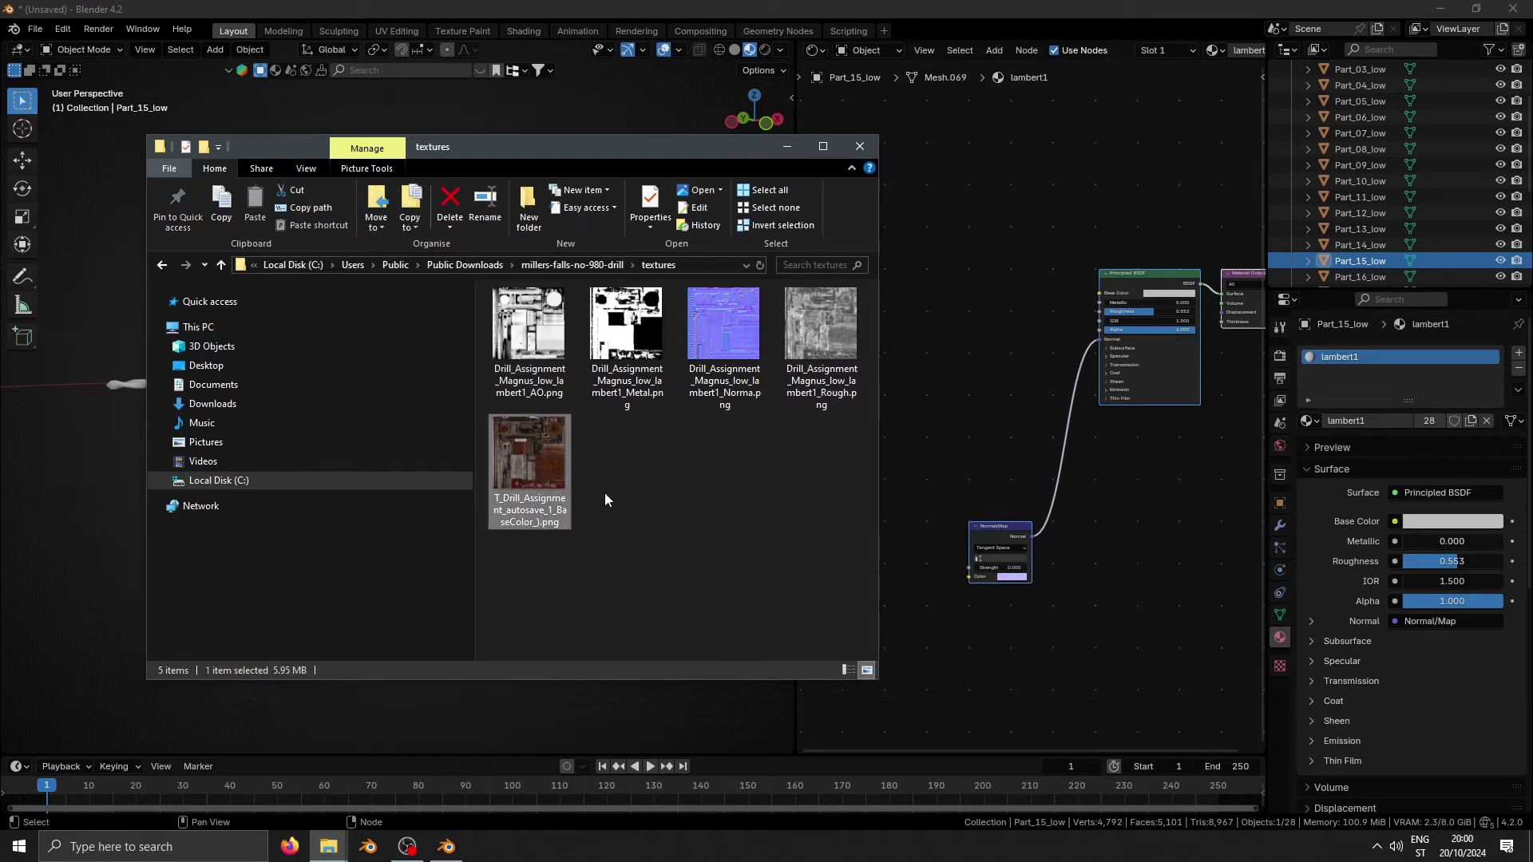
{"action": "left_click", "coordinate": [627, 327], "text": "ctrl"}
{"action": "left_click", "coordinate": [822, 328], "text": "ctrl+shift"}
{"action": "left_click_drag", "start_coordinate": [828, 326], "coordinate": [957, 200]}
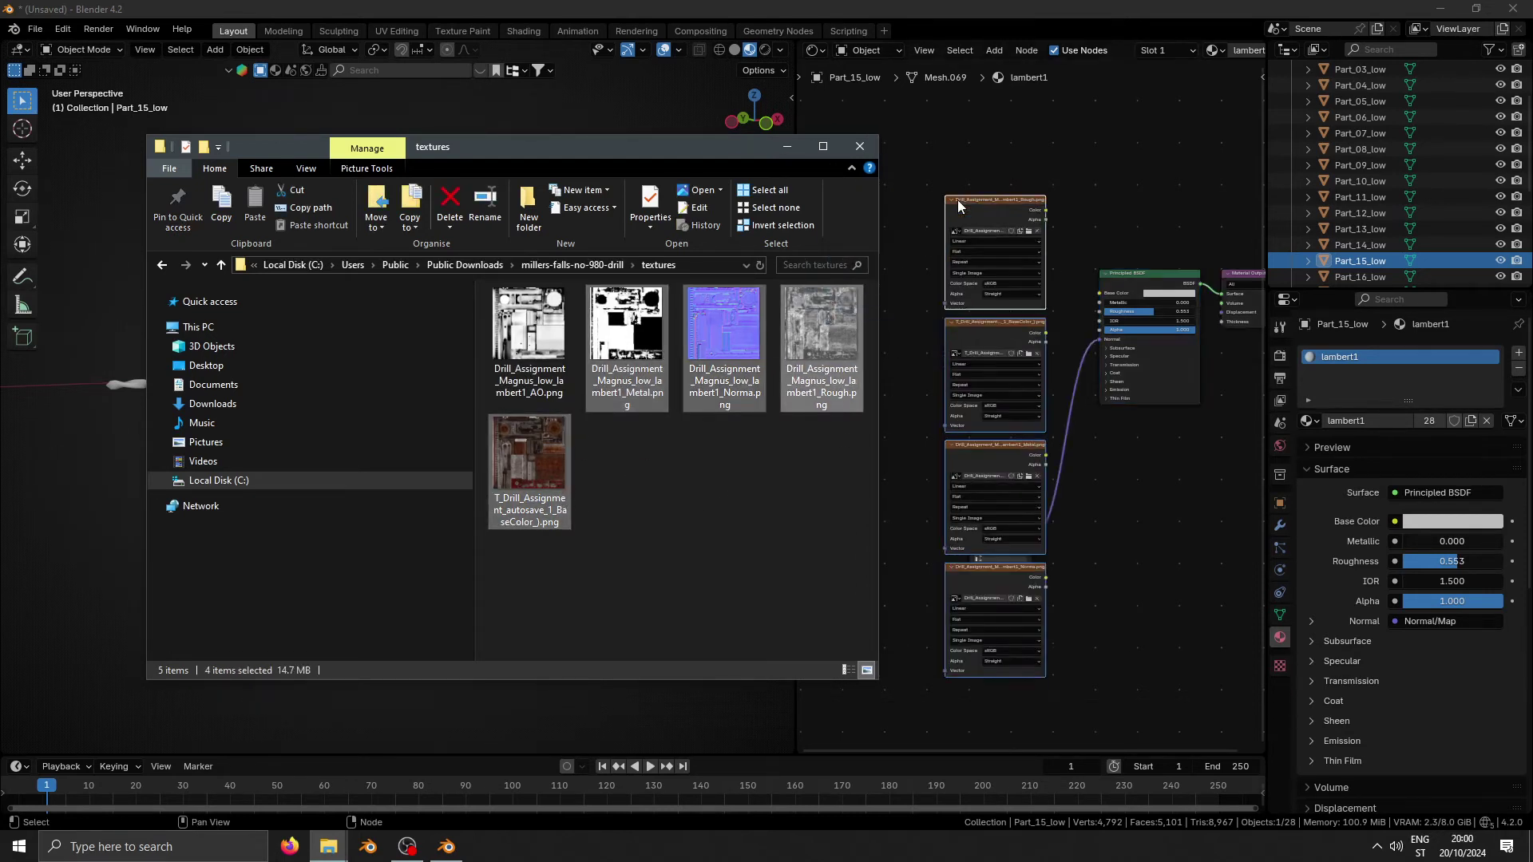
- Close the textures folder window and move the four image texture nodes together, clear of the Normal/Map node and the Principled BSDF
{"action": "left_click", "coordinate": [860, 147]}
{"action": "scroll", "coordinate": [1066, 239], "scroll_direction": "up", "scroll_amount": 2}
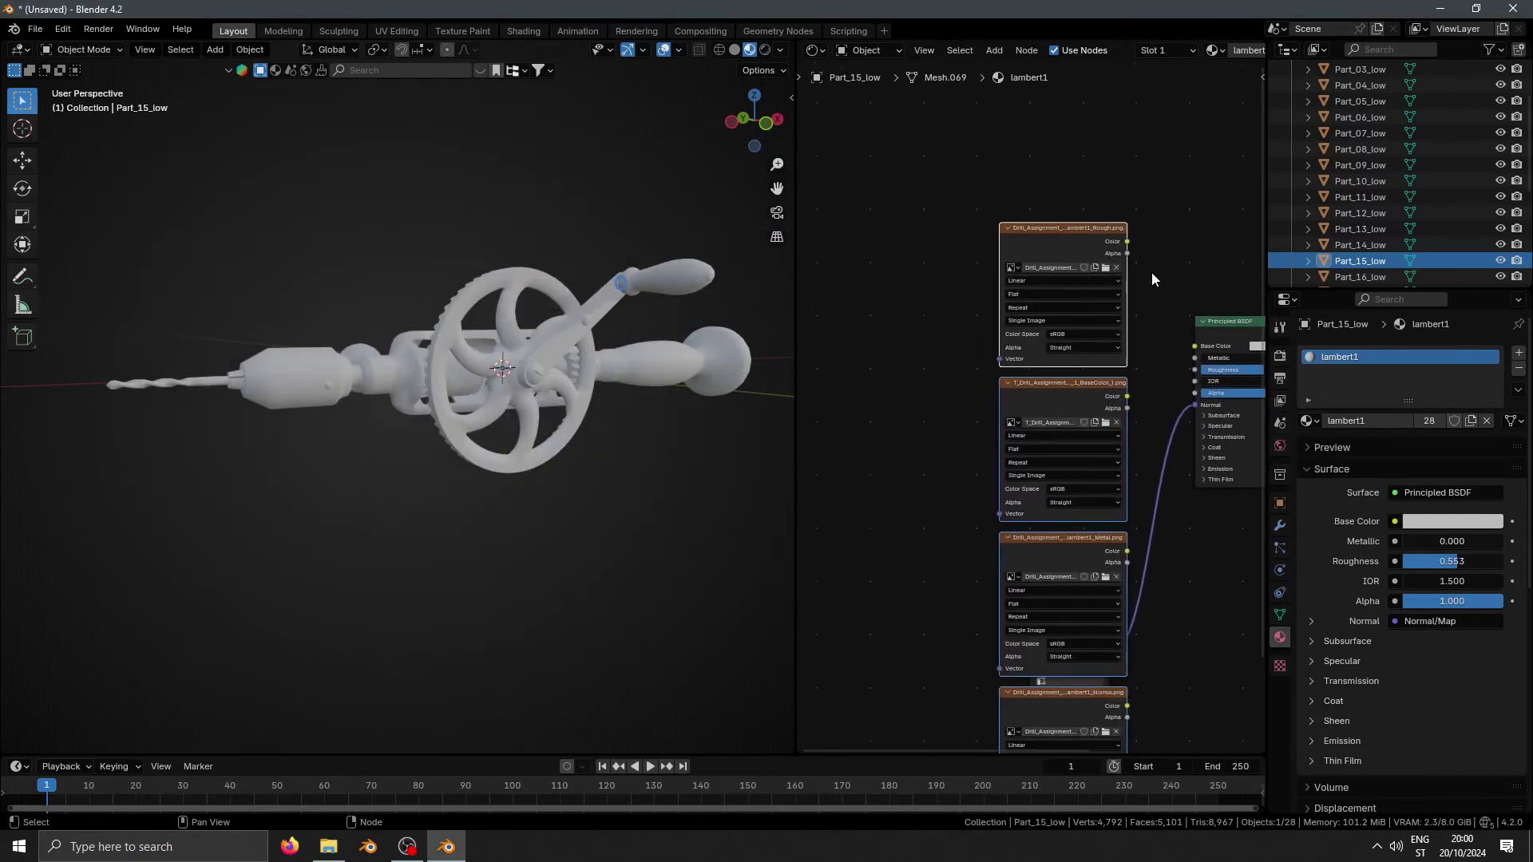
{"action": "left_click_drag", "start_coordinate": [1087, 230], "coordinate": [953, 155]}
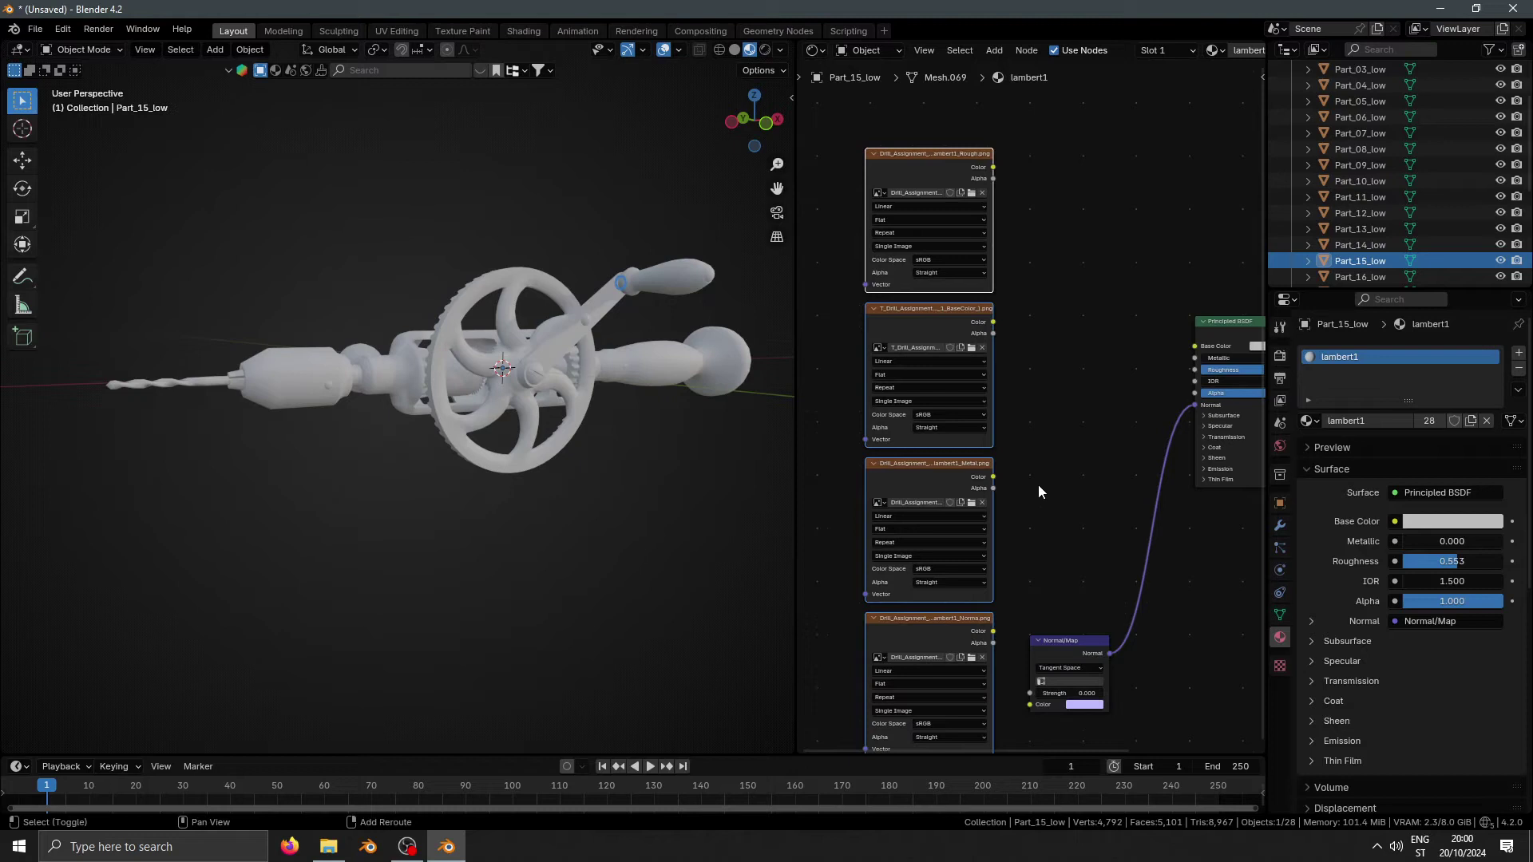
{"action": "middle_click_drag", "start_coordinate": [1038, 485], "coordinate": [1054, 430], "text": "shift"}
{"action": "middle_click_drag", "start_coordinate": [1051, 353], "coordinate": [1051, 464]}
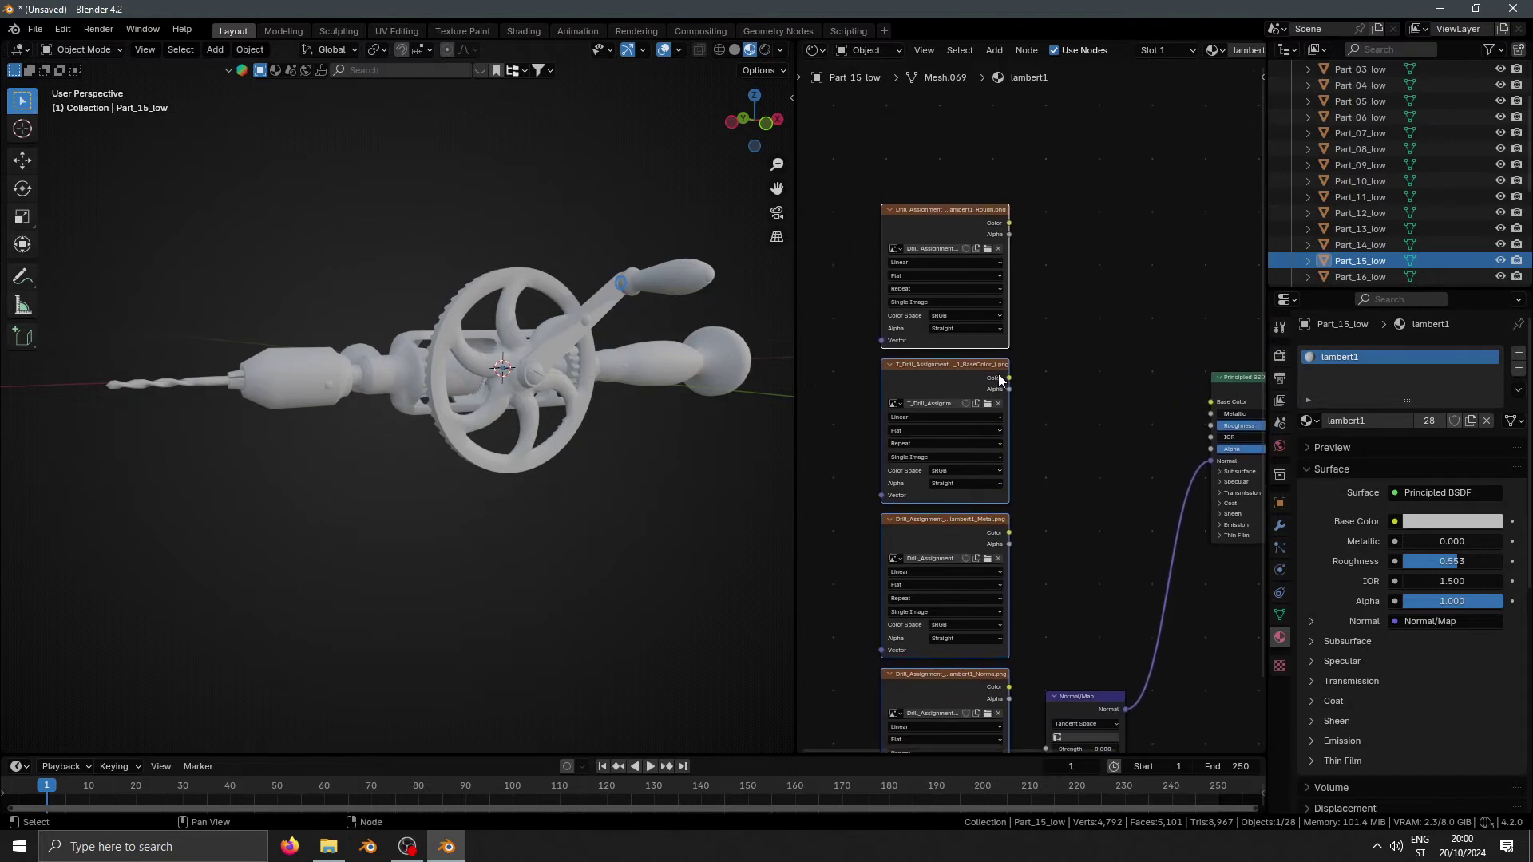
- Separate the BaseColor and Rough texture nodes, and connect the BaseColor texture's Color output to Base Color on the Principled BSDF
{"action": "left_click_drag", "start_coordinate": [984, 373], "coordinate": [1128, 268]}
{"action": "left_click_drag", "start_coordinate": [979, 209], "coordinate": [887, 299]}
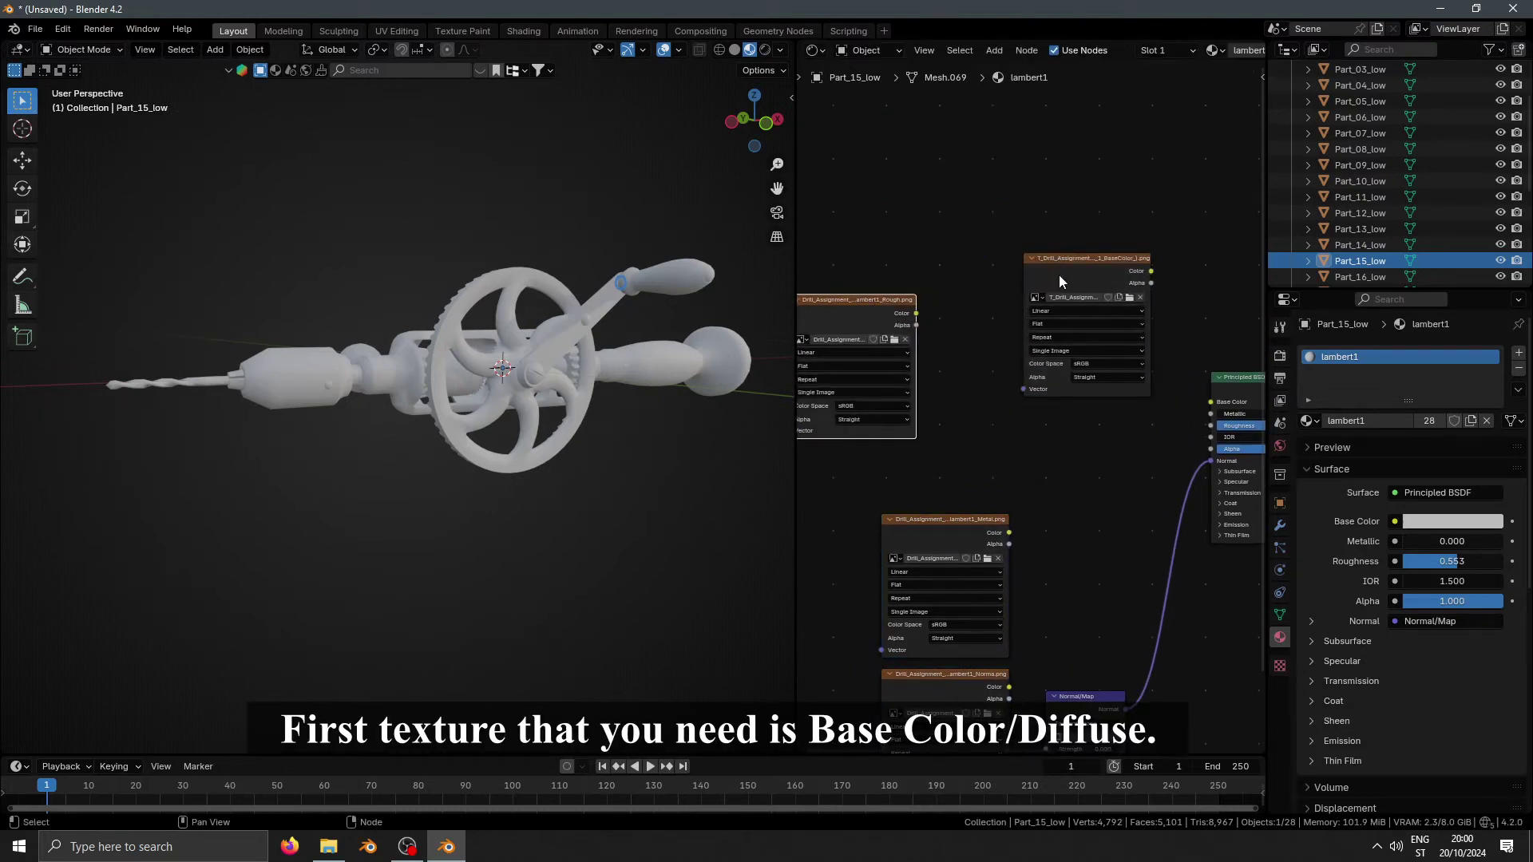
{"action": "left_click_drag", "start_coordinate": [1059, 274], "coordinate": [1160, 432]}
{"action": "scroll", "coordinate": [921, 296], "scroll_direction": "up", "scroll_amount": 2}
{"action": "middle_click_drag", "start_coordinate": [702, 407], "coordinate": [471, 352]}
{"action": "scroll", "coordinate": [479, 375], "scroll_direction": "up", "scroll_amount": 3}
{"action": "scroll", "coordinate": [1019, 439], "scroll_direction": "down", "scroll_amount": 3}
- Move the BaseColor texture node higher and place the Metal texture node directly beneath it
{"action": "middle_click_drag", "start_coordinate": [987, 449], "coordinate": [1109, 388]}
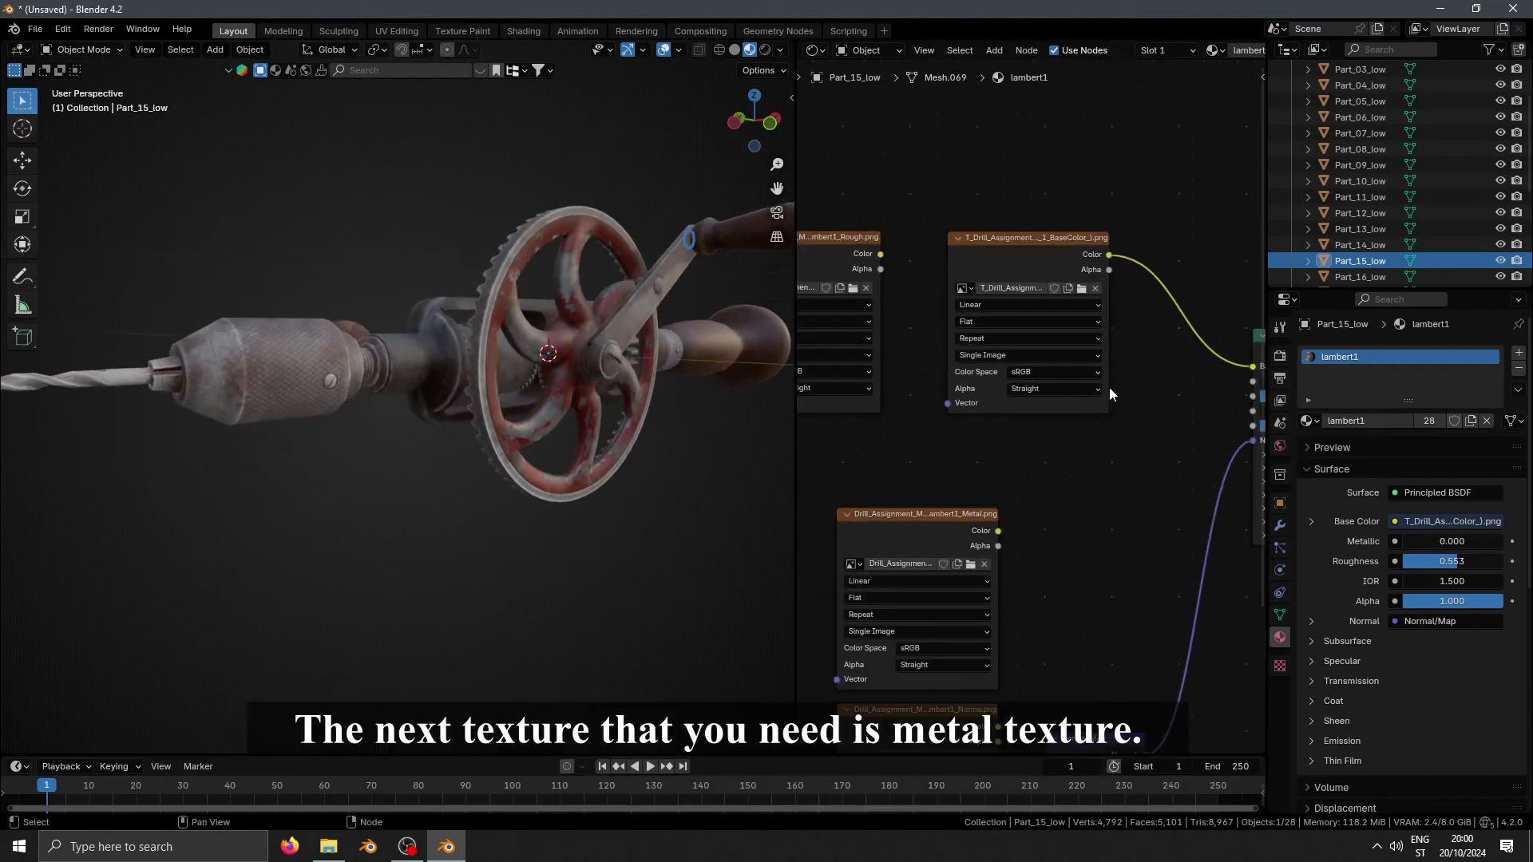
{"action": "scroll", "coordinate": [1109, 387], "scroll_direction": "down", "scroll_amount": 2}
{"action": "middle_click_drag", "start_coordinate": [1028, 476], "coordinate": [1010, 444]}
{"action": "left_click_drag", "start_coordinate": [991, 438], "coordinate": [1040, 409]}
{"action": "left_click_drag", "start_coordinate": [1085, 251], "coordinate": [1028, 176]}
{"action": "left_click_drag", "start_coordinate": [1038, 412], "coordinate": [1029, 338]}
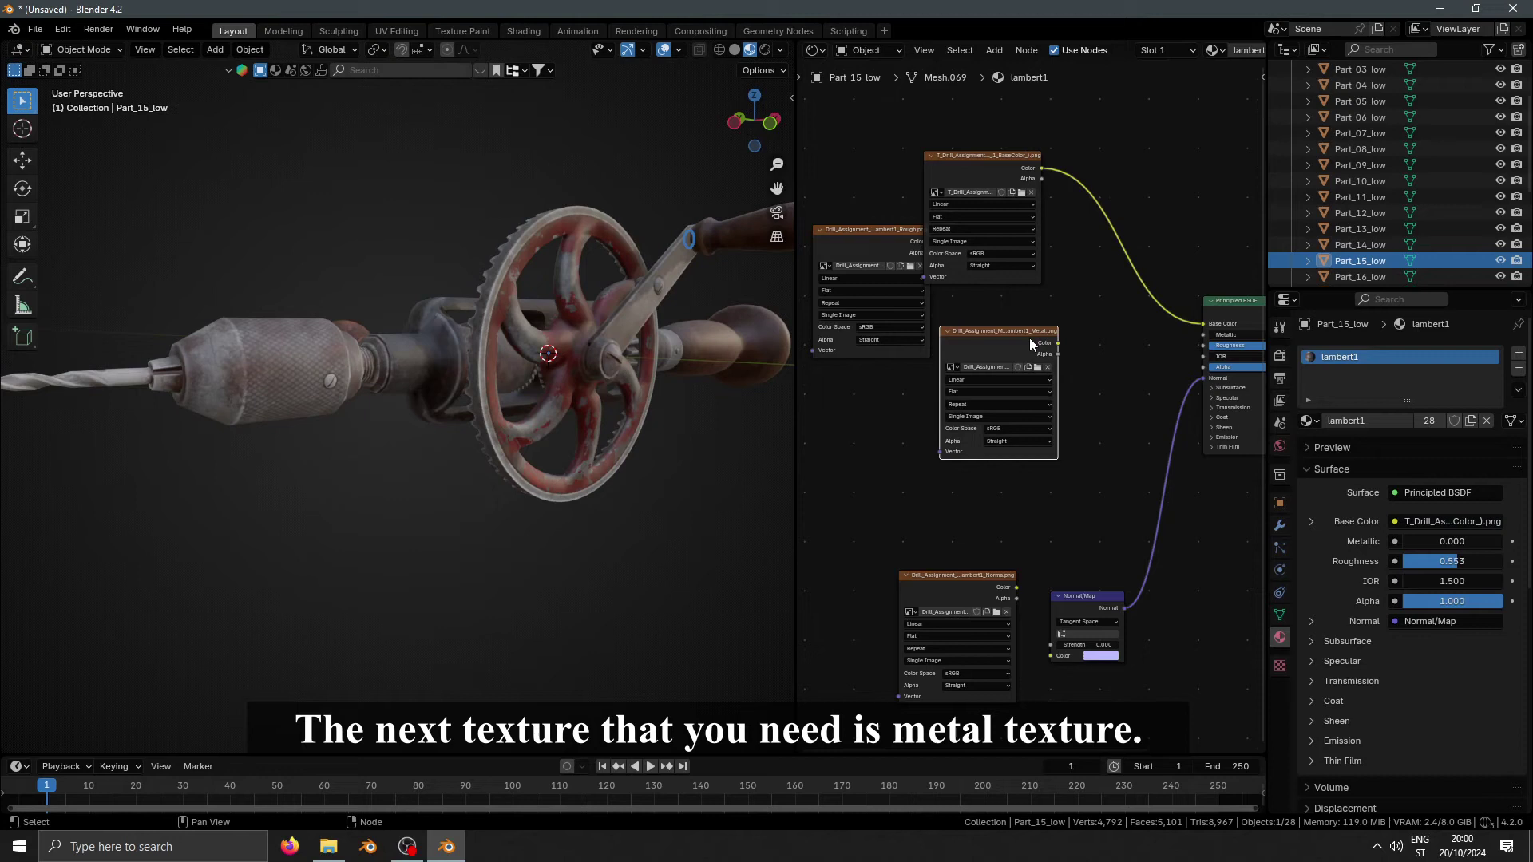
- Connect the Metal texture's Color output to Metallic on the Principled BSDF
{"action": "scroll", "coordinate": [1006, 335], "scroll_direction": "up", "scroll_amount": 5}
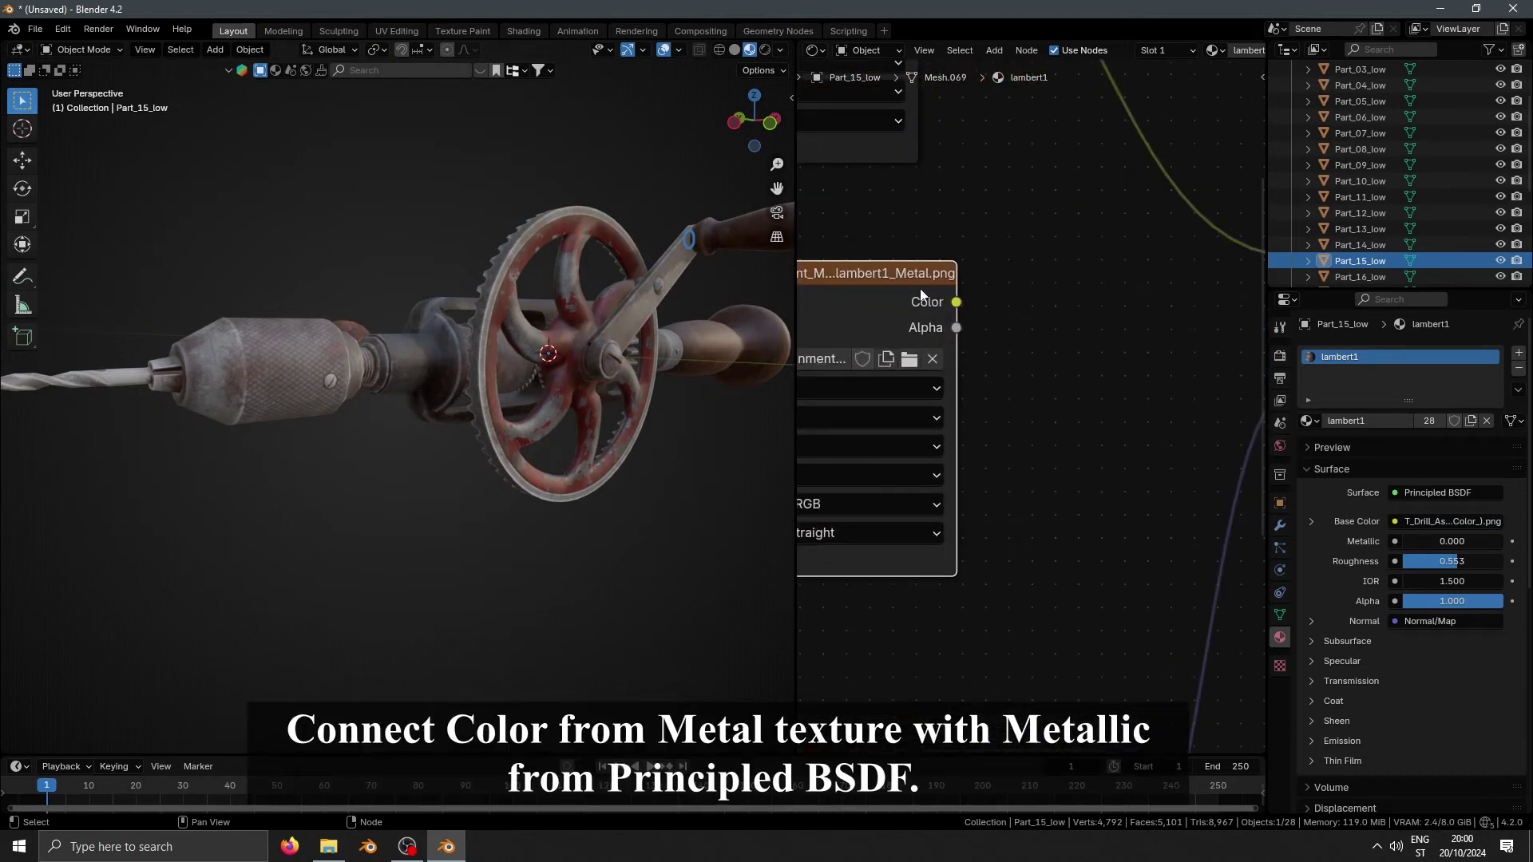
{"action": "scroll", "coordinate": [883, 361], "scroll_direction": "down", "scroll_amount": 3}
{"action": "left_click_drag", "start_coordinate": [892, 352], "coordinate": [1003, 355]}
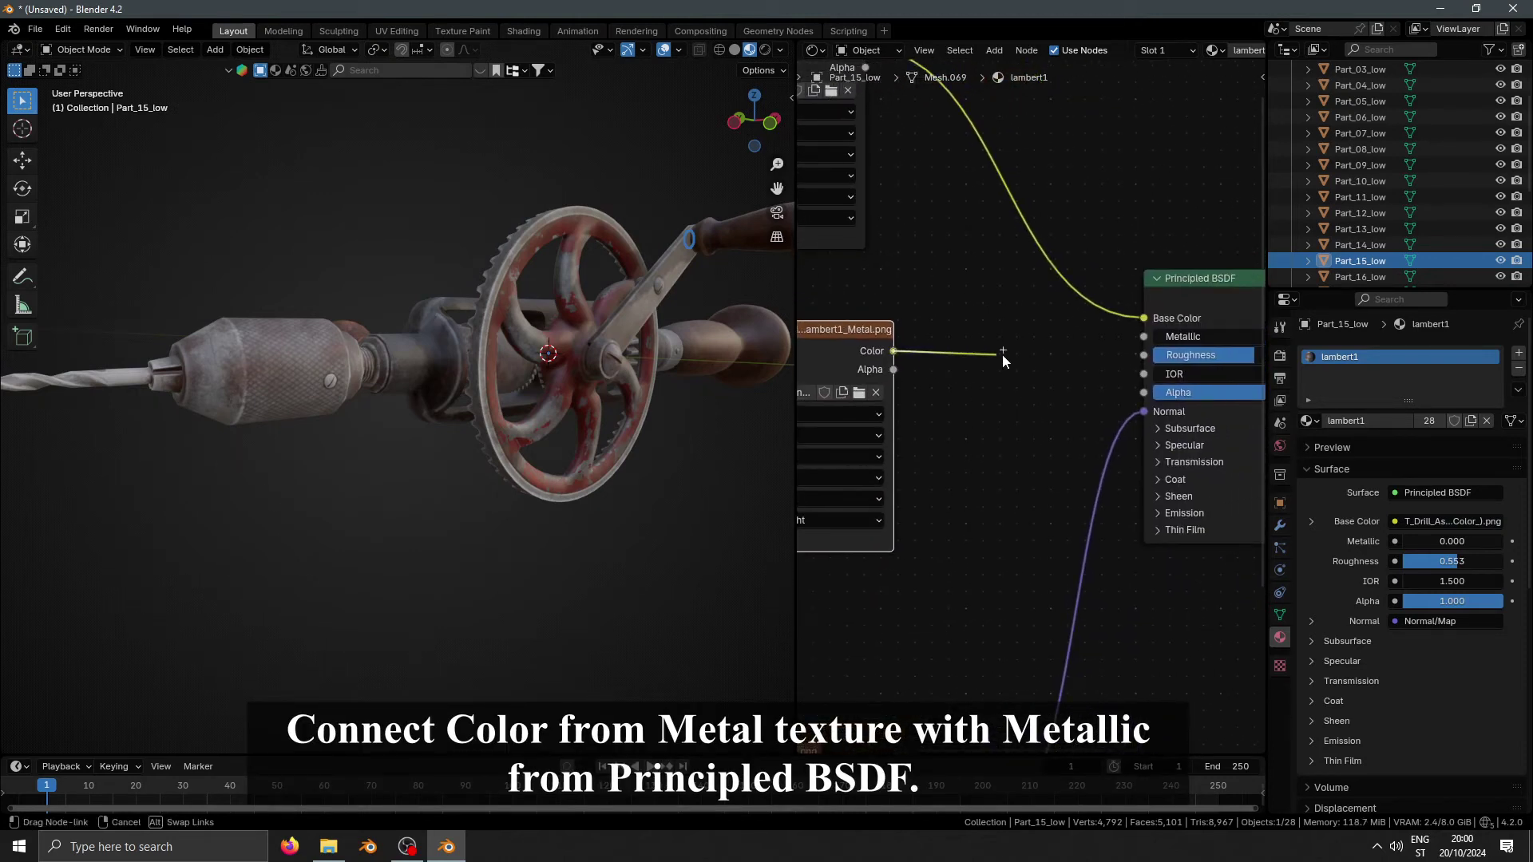
{"action": "left_click_drag", "start_coordinate": [1136, 341], "coordinate": [1143, 337]}
- Set the Metal texture node's color space to Non-Color and check the drill's metal surface
{"action": "middle_click_drag", "start_coordinate": [965, 522], "coordinate": [1149, 472]}
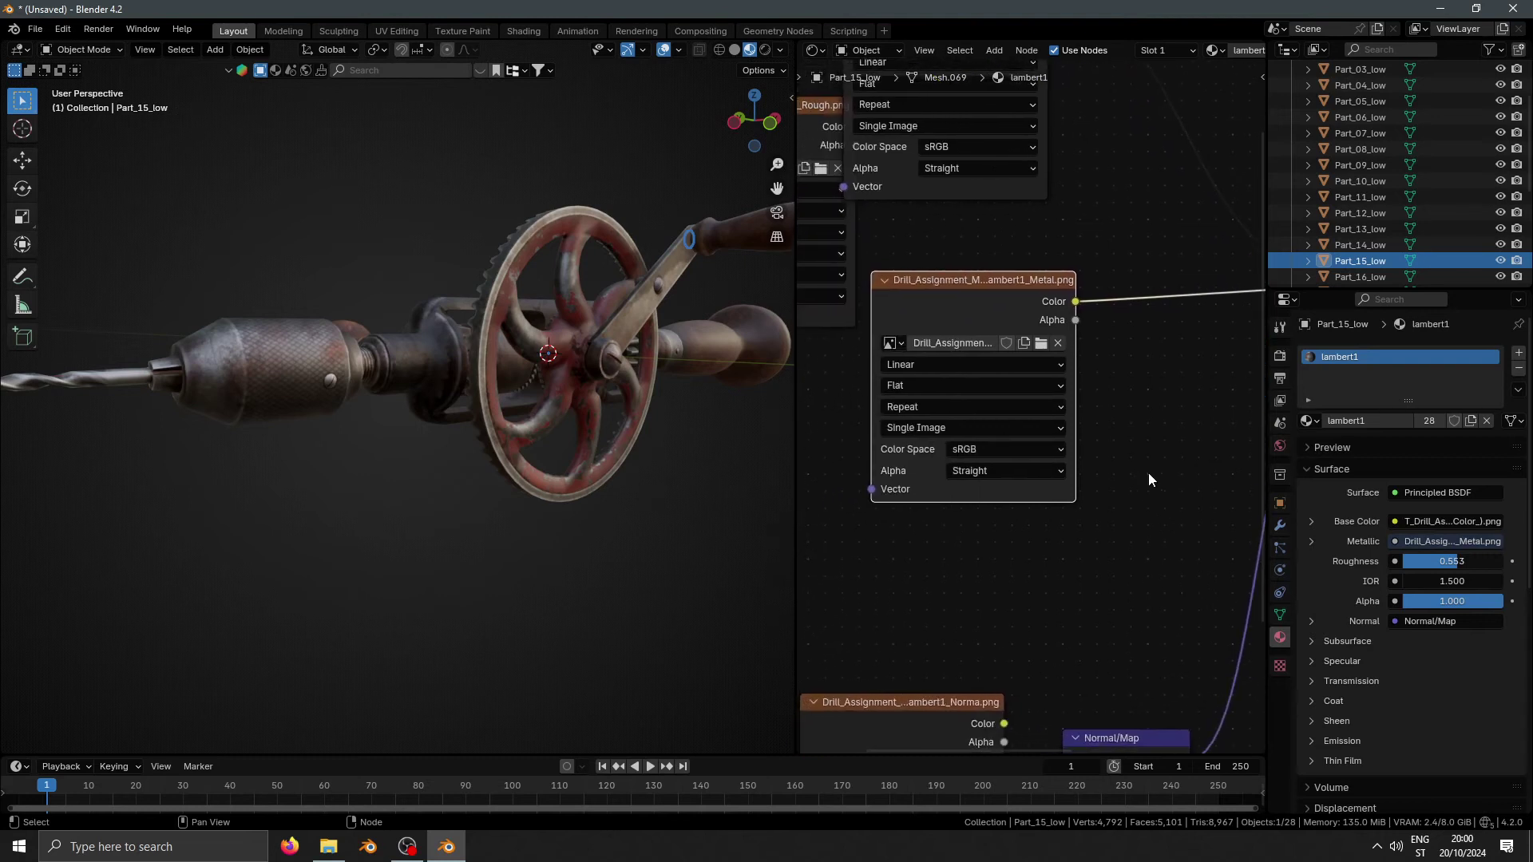
{"action": "left_click", "coordinate": [1018, 449]}
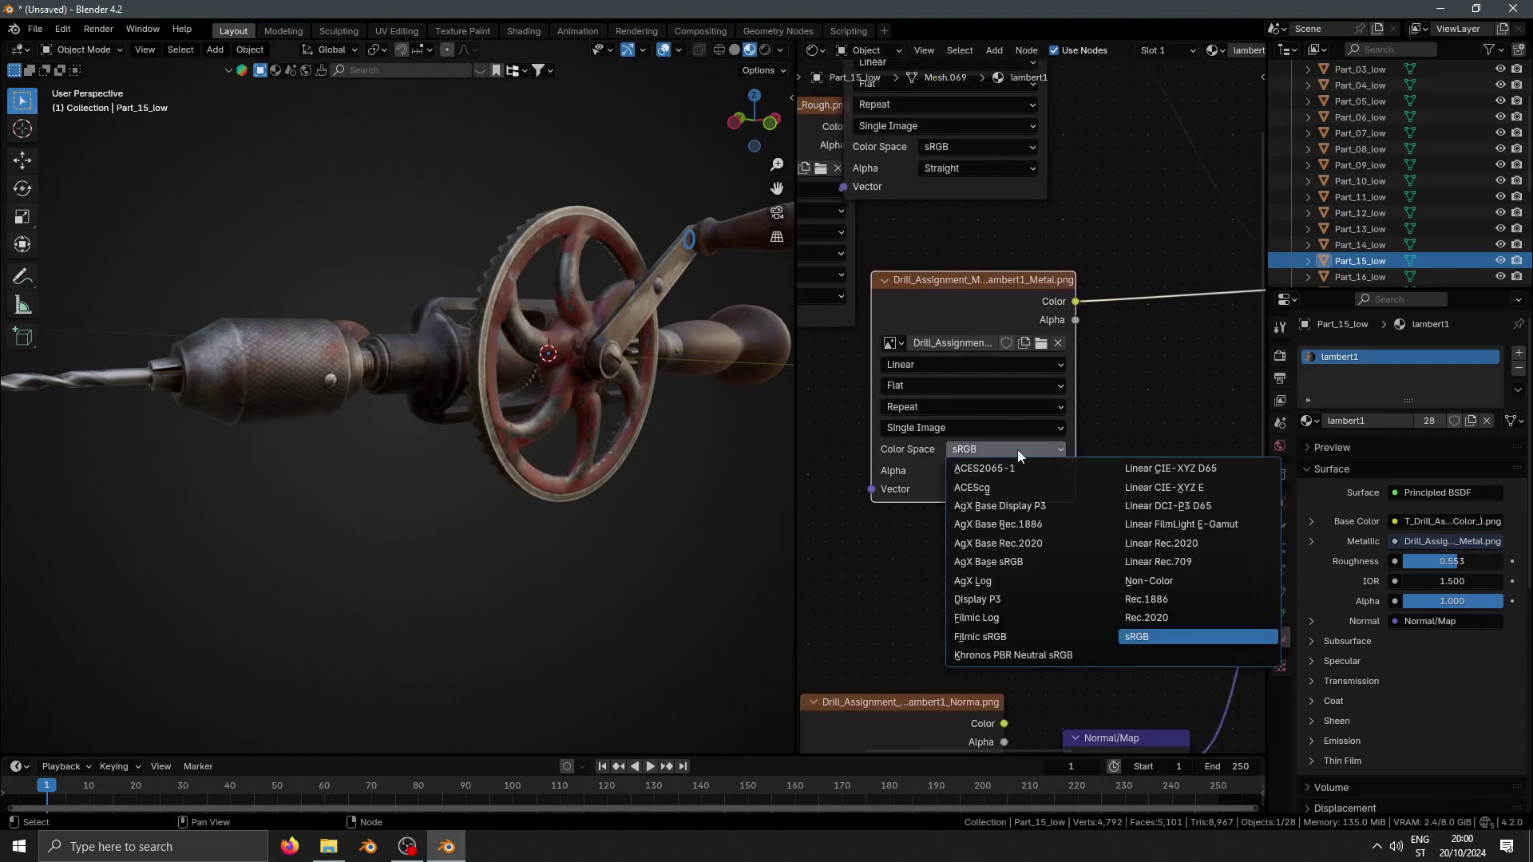
{"action": "left_click", "coordinate": [1150, 582]}
{"action": "scroll", "coordinate": [545, 487], "scroll_direction": "up", "scroll_amount": 2}
{"action": "middle_click_drag", "start_coordinate": [544, 487], "coordinate": [595, 499]}
{"action": "scroll", "coordinate": [585, 484], "scroll_direction": "down", "scroll_amount": 5}
- Shift the BaseColor and Metal texture nodes up together and place the Rough texture node between the Metal and Norma nodes
{"action": "scroll", "coordinate": [1014, 395], "scroll_direction": "down", "scroll_amount": 3}
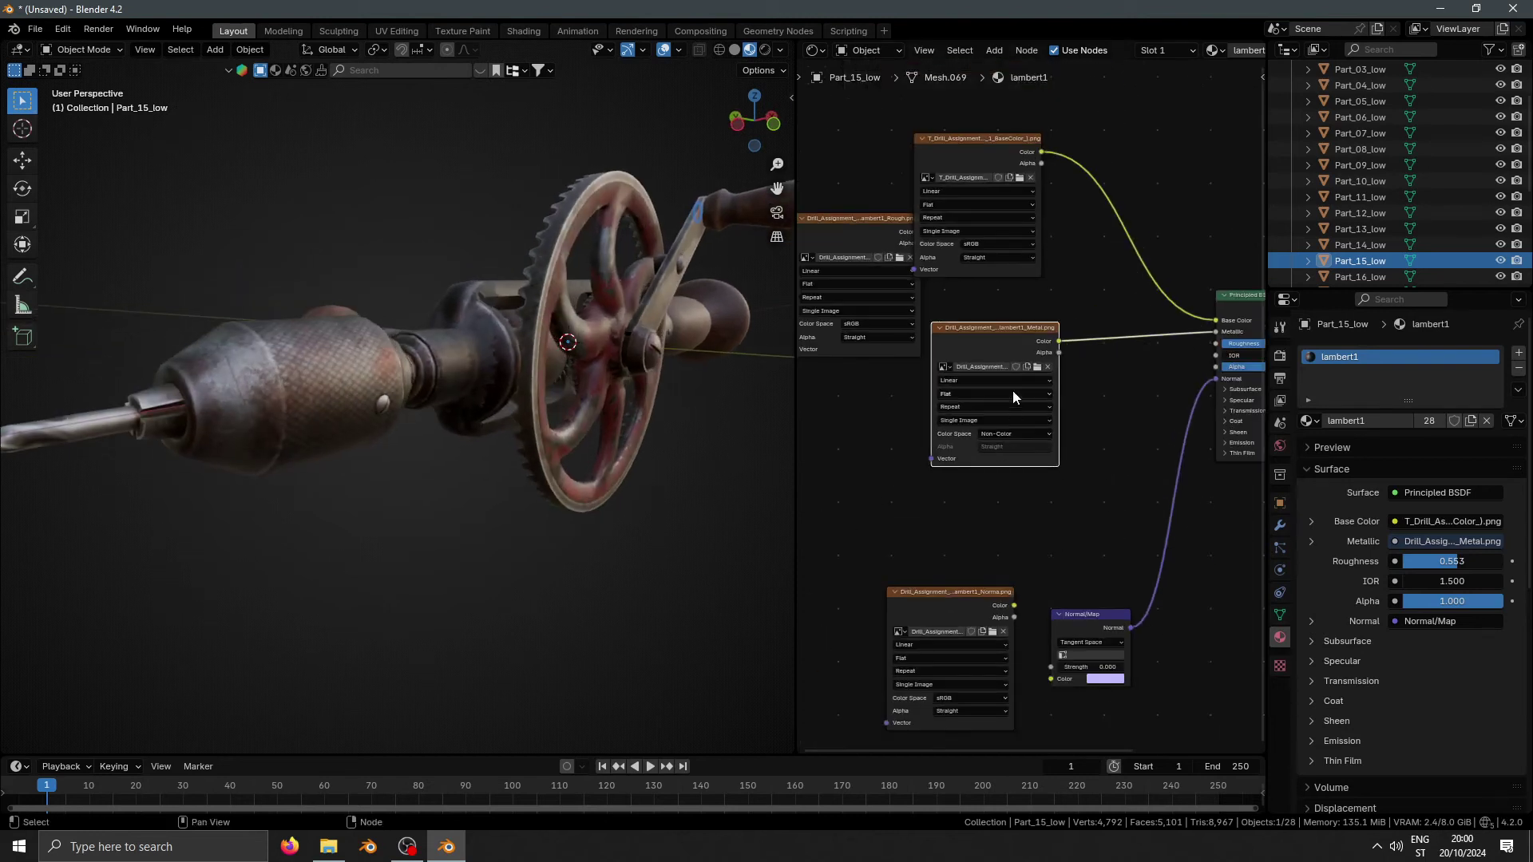
{"action": "scroll", "coordinate": [1012, 391], "scroll_direction": "down", "scroll_amount": 1}
{"action": "left_click_drag", "start_coordinate": [1136, 106], "coordinate": [1009, 330]}
{"action": "left_click_drag", "start_coordinate": [1008, 335], "coordinate": [1003, 289]}
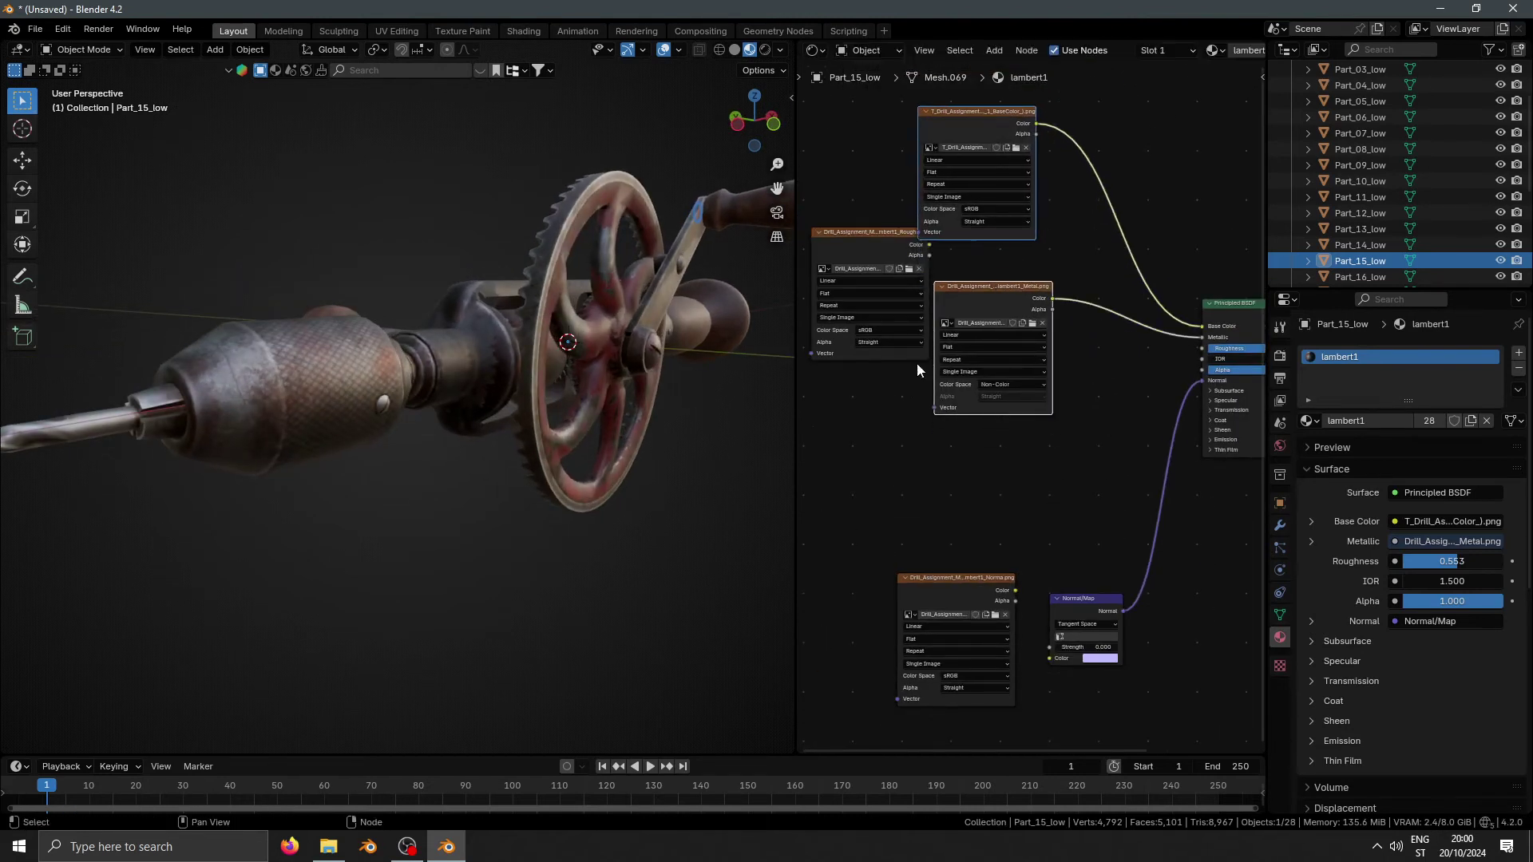
{"action": "left_click_drag", "start_coordinate": [867, 242], "coordinate": [991, 444]}
- Connect the Rough texture's Color output to Roughness on the Principled BSDF
{"action": "scroll", "coordinate": [1014, 423], "scroll_direction": "up", "scroll_amount": 2}
{"action": "middle_click_drag", "start_coordinate": [1069, 452], "coordinate": [985, 397]}
{"action": "scroll", "coordinate": [995, 398], "scroll_direction": "up", "scroll_amount": 4}
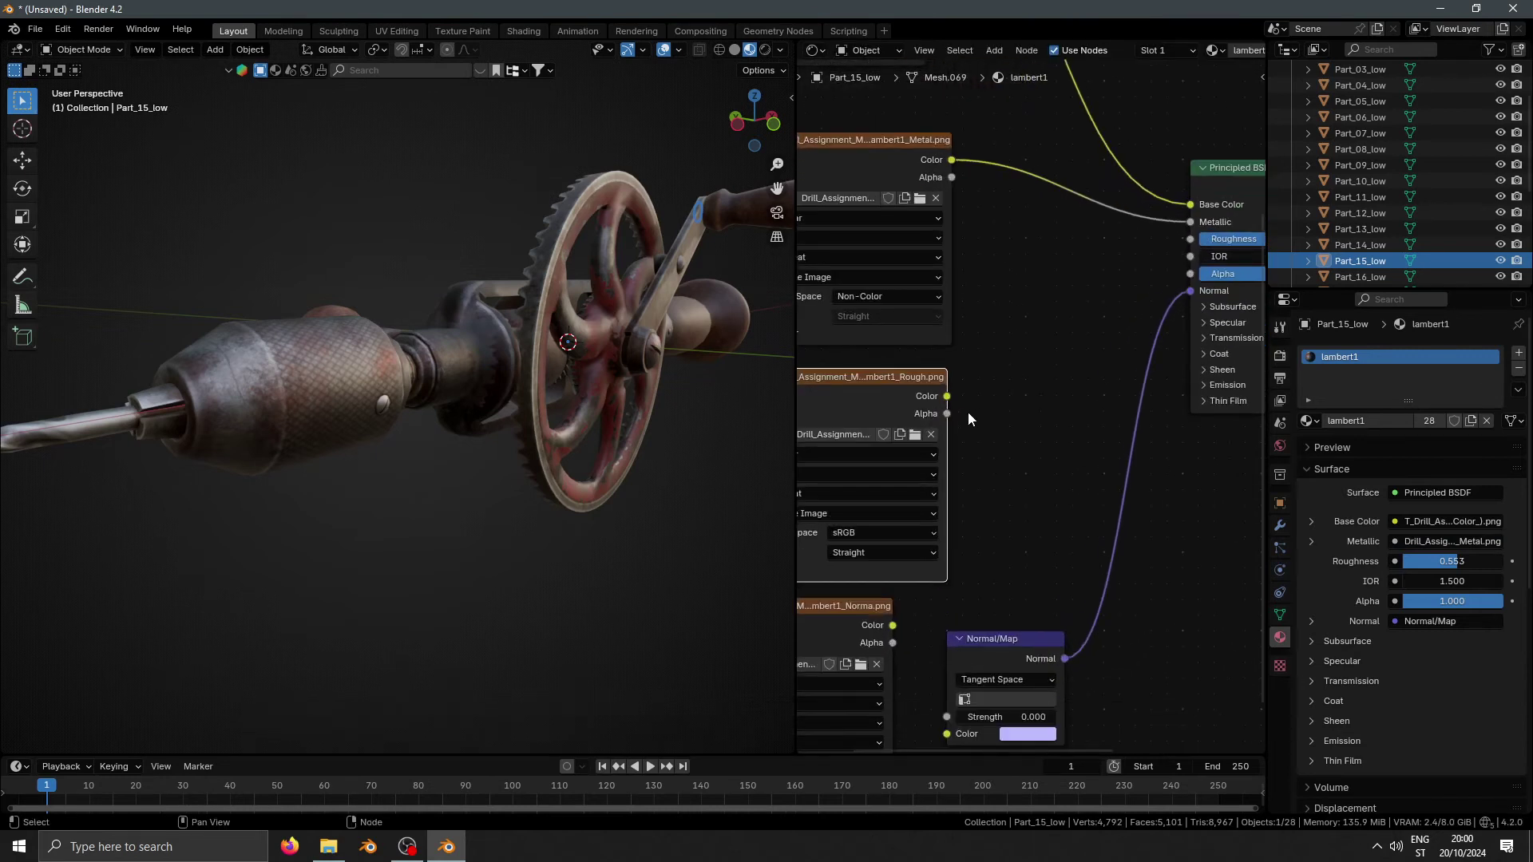
{"action": "left_click_drag", "start_coordinate": [947, 396], "coordinate": [1177, 234]}
- Set the Rough texture node's color space to Non-Color and inspect the drill
{"action": "scroll", "coordinate": [1070, 431], "scroll_direction": "up", "scroll_amount": 4}
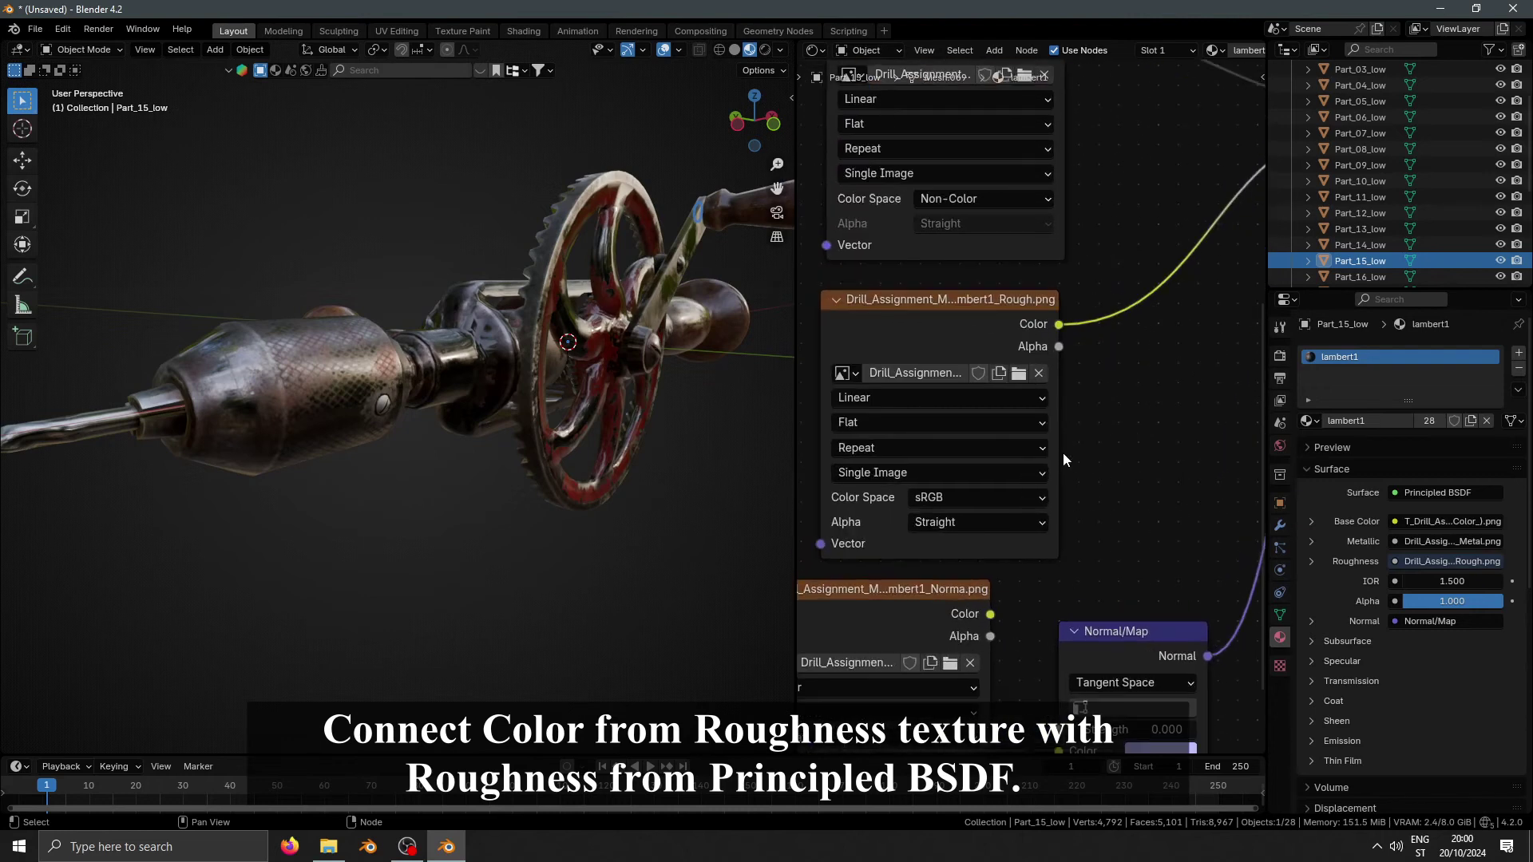
{"action": "left_click", "coordinate": [984, 501]}
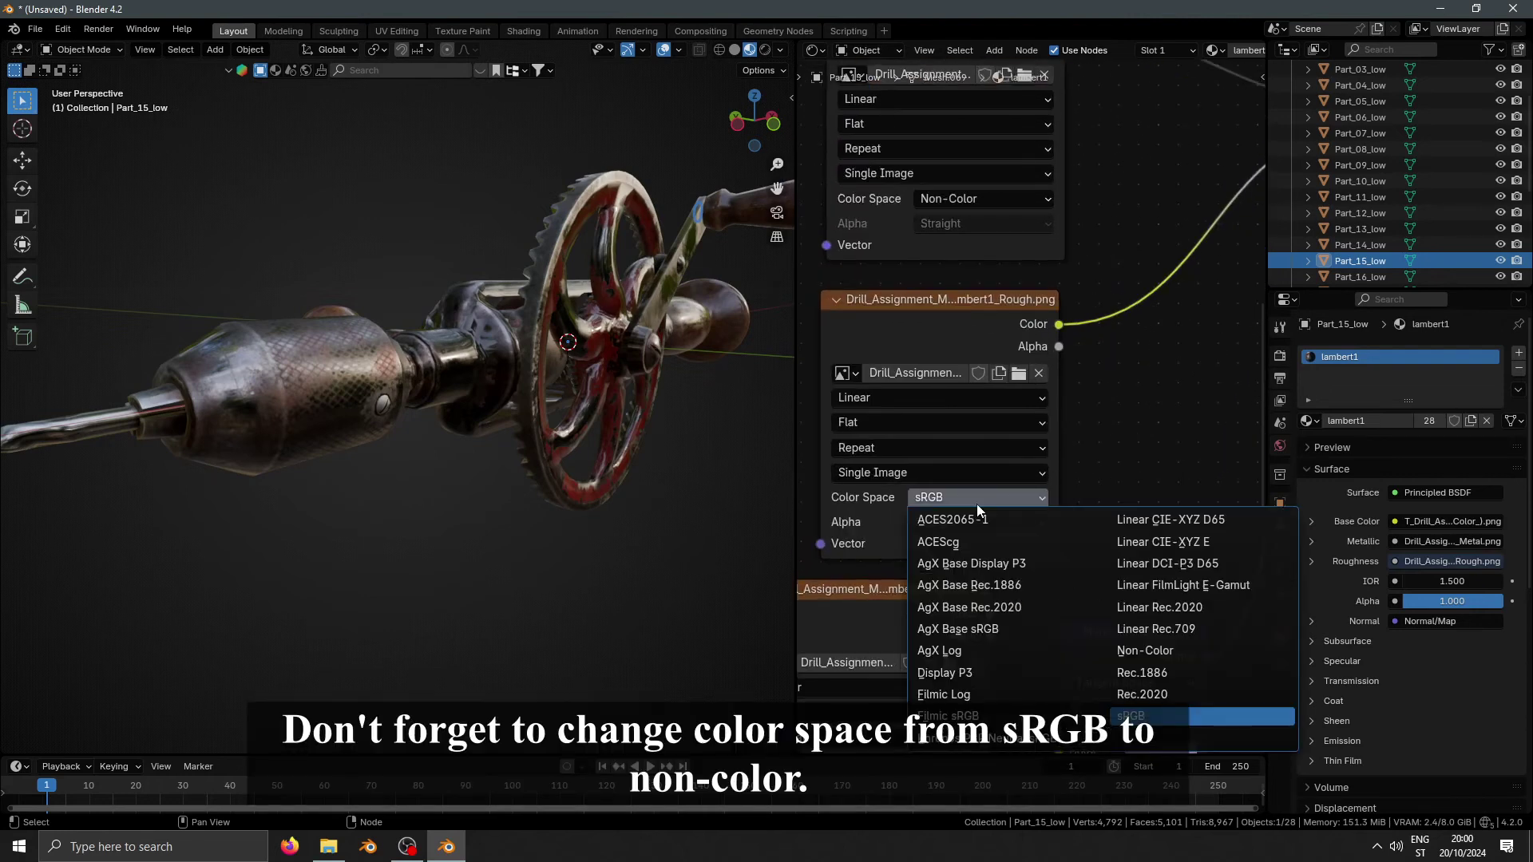
{"action": "left_click", "coordinate": [1144, 652]}
{"action": "middle_click_drag", "start_coordinate": [774, 581], "coordinate": [715, 575]}
- Delete the imported Normal/Map node linked to the Principled BSDF's Normal input
{"action": "scroll", "coordinate": [1072, 587], "scroll_direction": "down", "scroll_amount": 3}
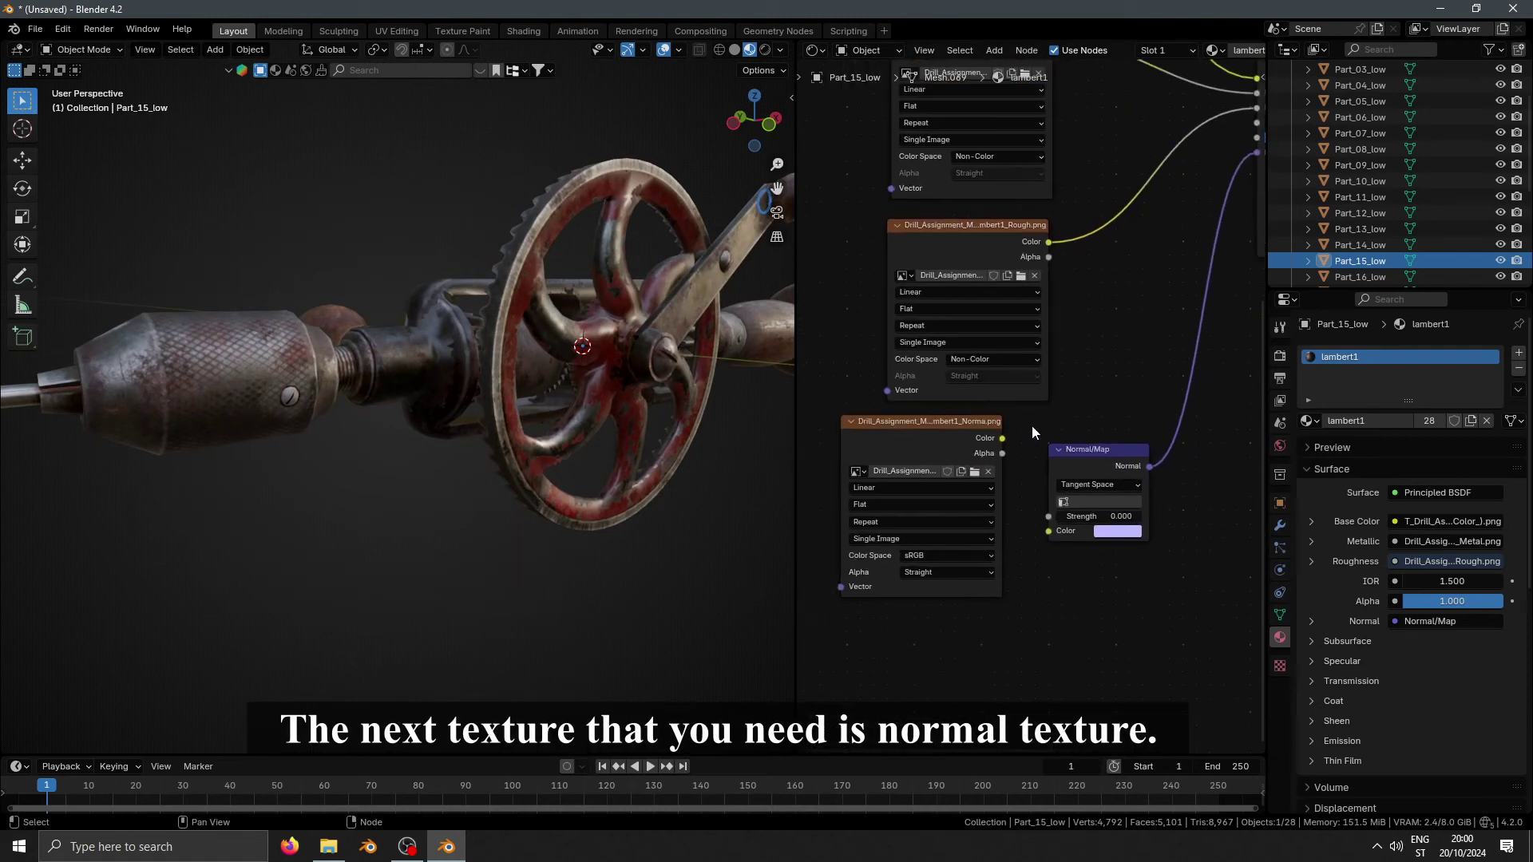
{"action": "middle_click_drag", "start_coordinate": [1090, 383], "coordinate": [997, 420]}
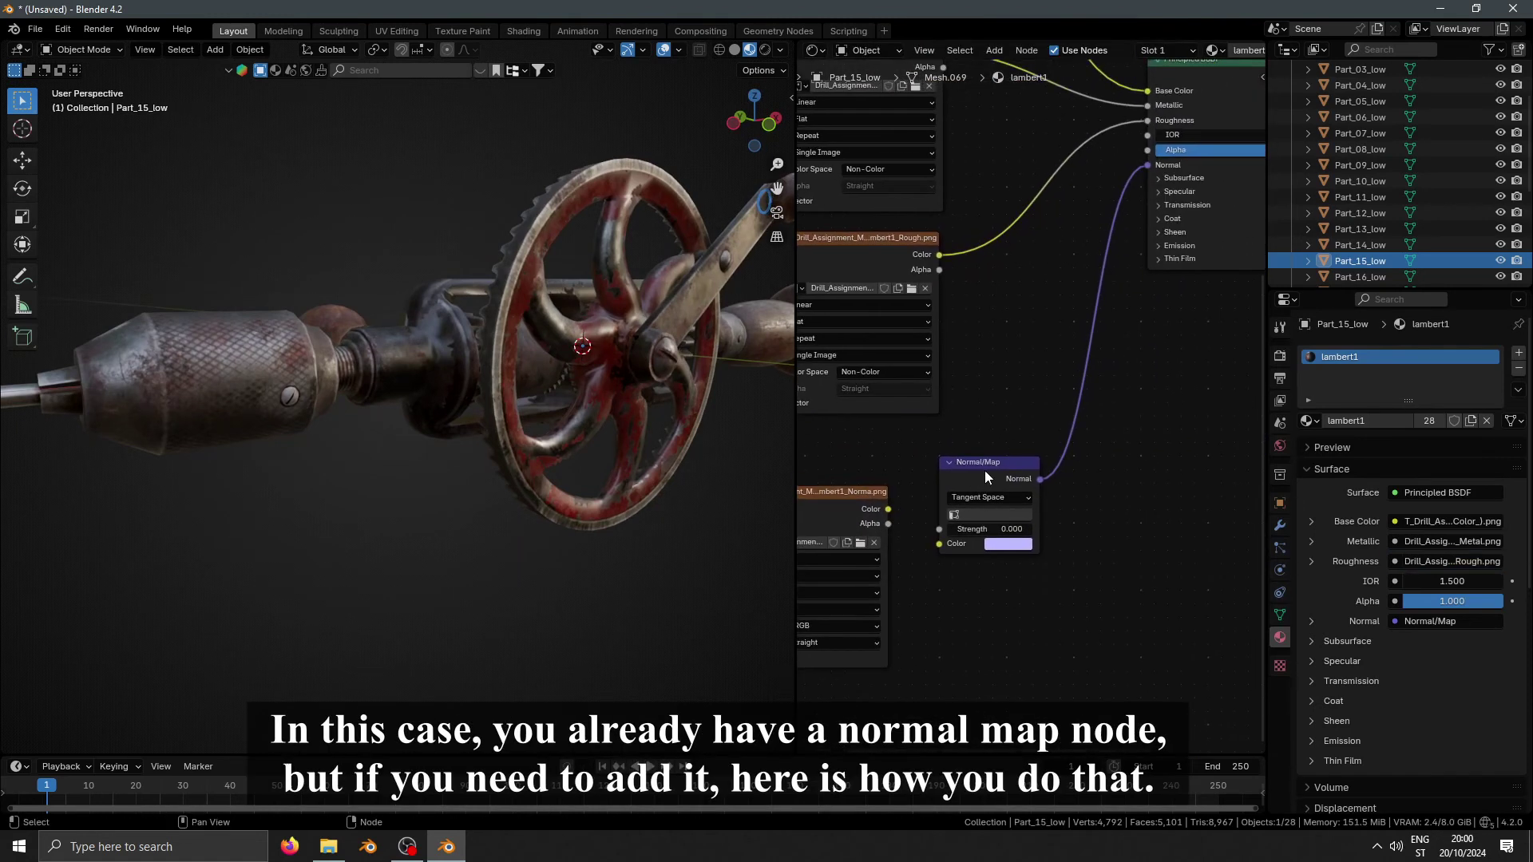
{"action": "left_click_drag", "start_coordinate": [985, 477], "coordinate": [1003, 466]}
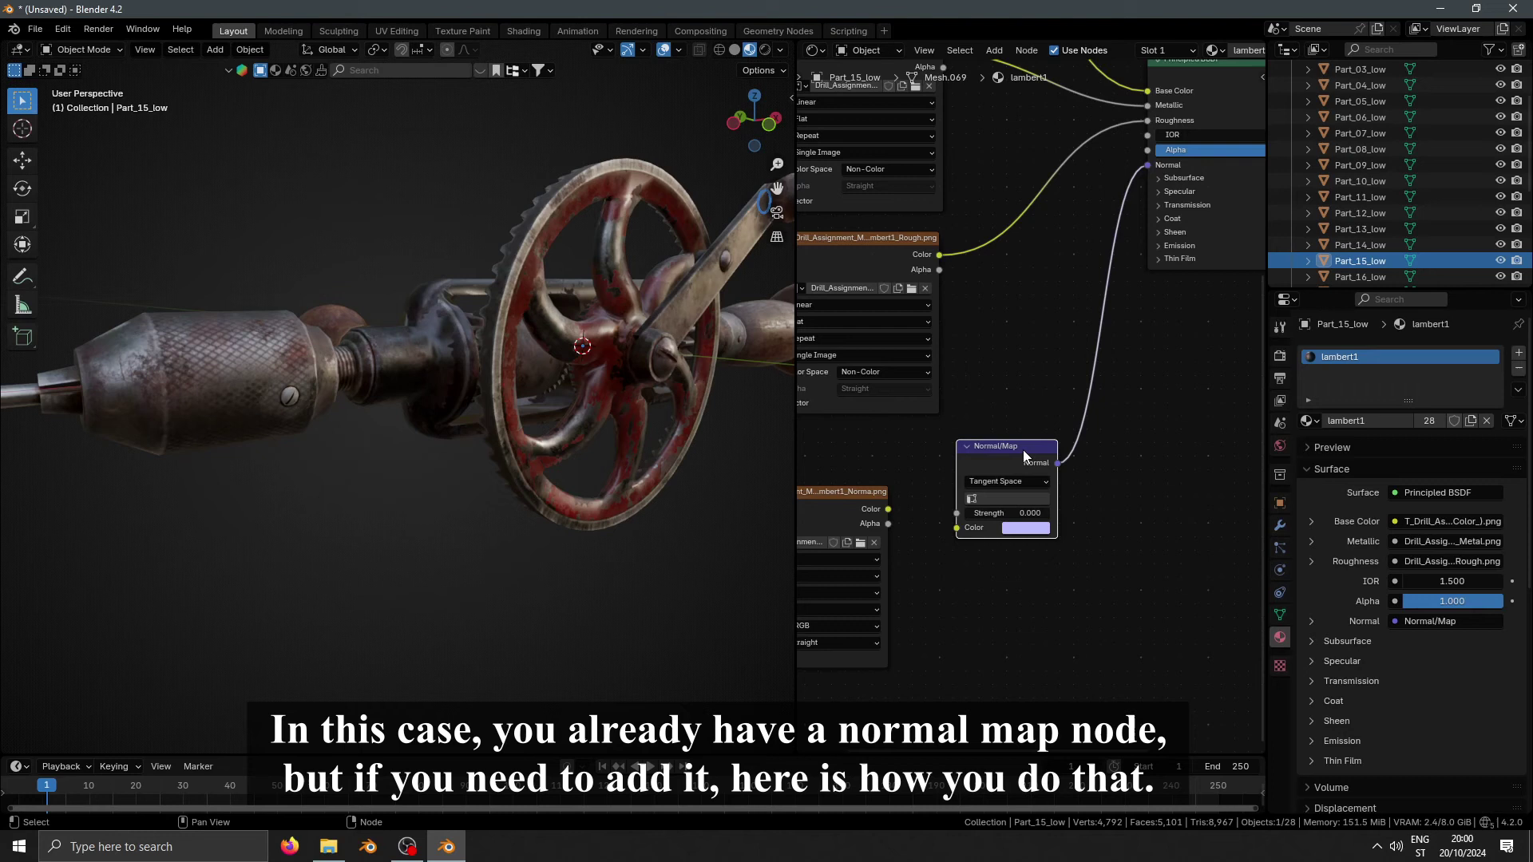
{"action": "key", "text": "x"}
- Add a new Normal Map node through a link search from the Principled BSDF's Normal input, using its Normal output
{"action": "left_click_drag", "start_coordinate": [1148, 165], "coordinate": [990, 497]}
{"action": "type", "text": "normal "}
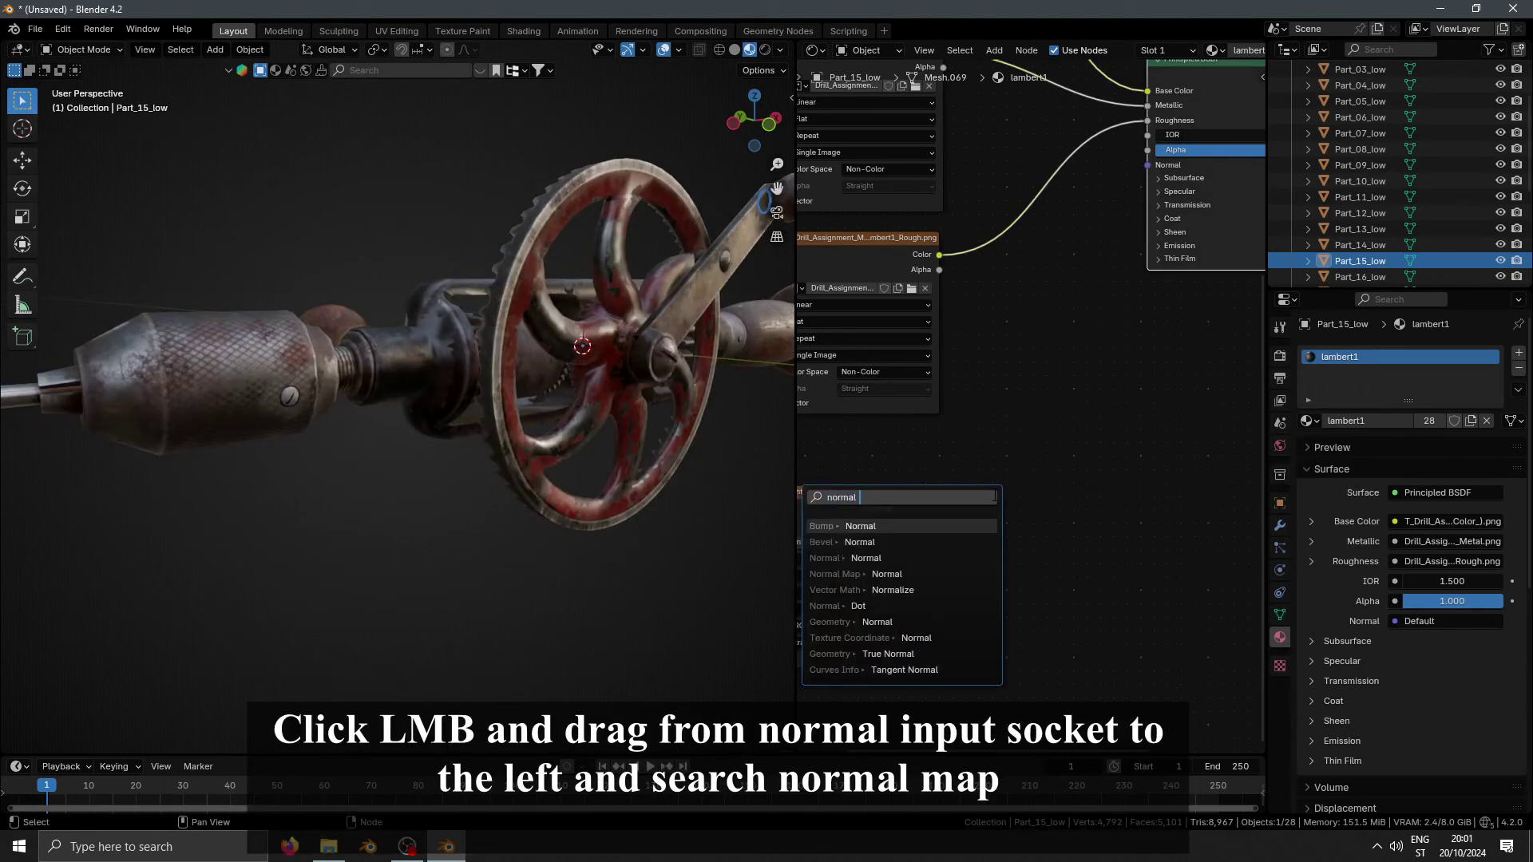
{"action": "type", "text": "map"}
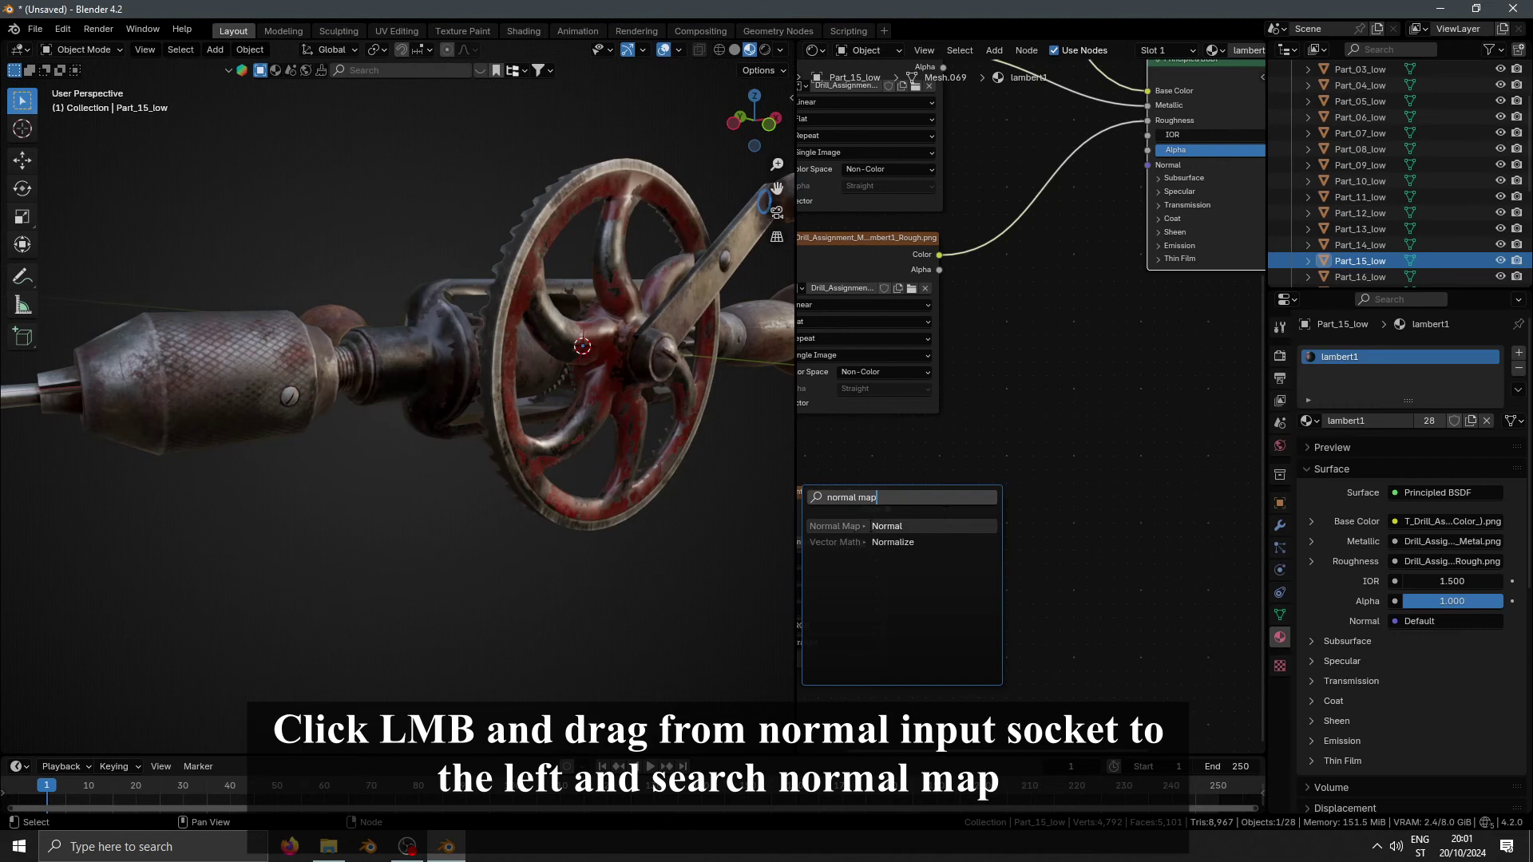
{"action": "key", "text": "Return"}
- Connect the Norma texture's Color output to the Color input of the new Normal Map node
{"action": "middle_click_drag", "start_coordinate": [917, 460], "coordinate": [1064, 358]}
{"action": "scroll", "coordinate": [1041, 402], "scroll_direction": "up", "scroll_amount": 2}
{"action": "left_click_drag", "start_coordinate": [1017, 402], "coordinate": [1120, 425]}
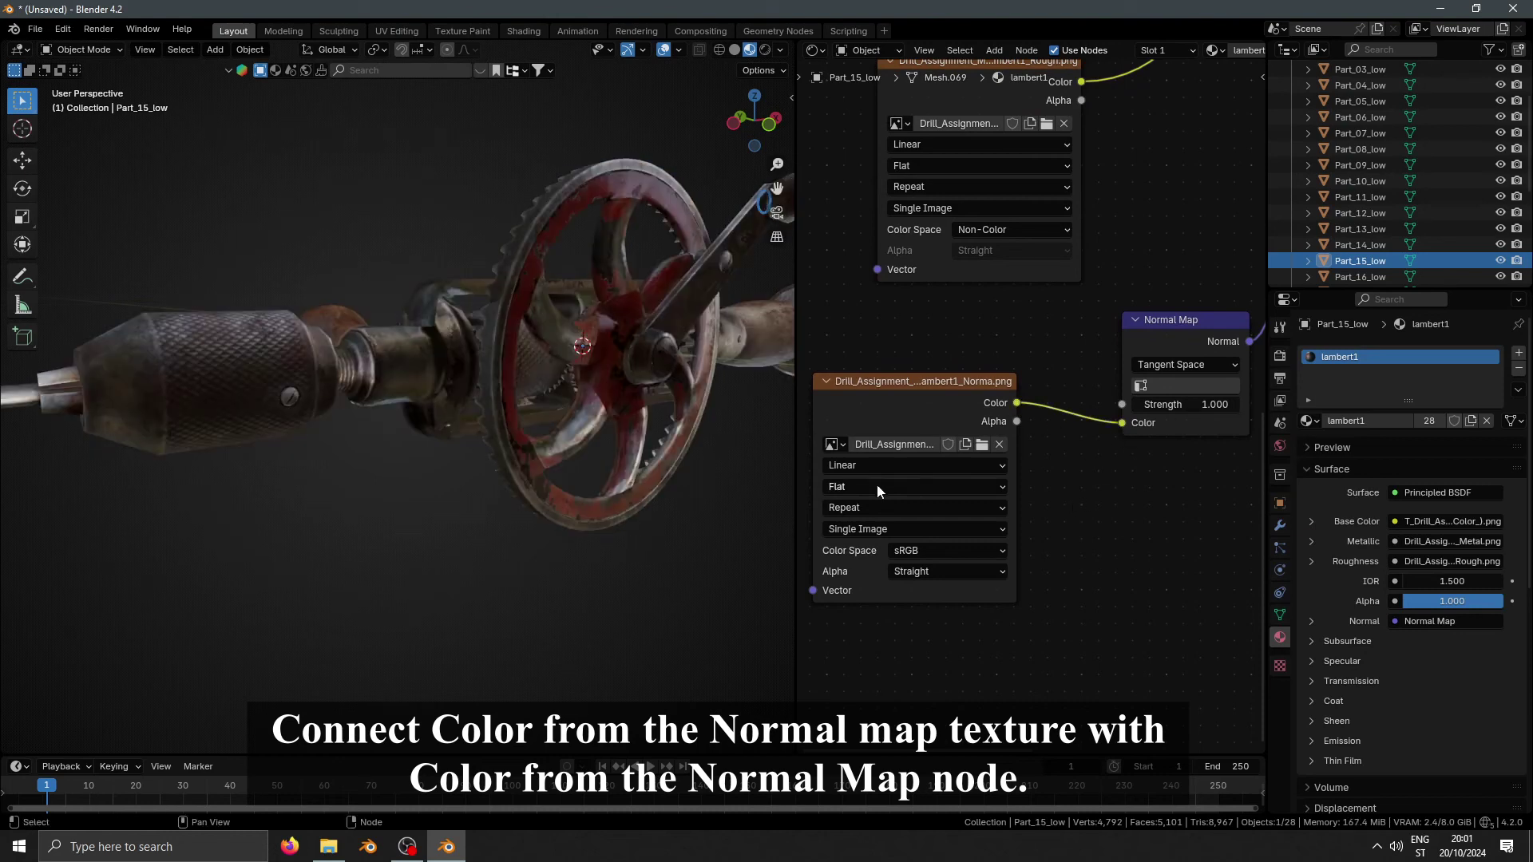
- Set the Norma texture node's color space to Non-Color
{"action": "middle_click_drag", "start_coordinate": [766, 448], "coordinate": [522, 434]}
{"action": "left_click", "coordinate": [942, 550]}
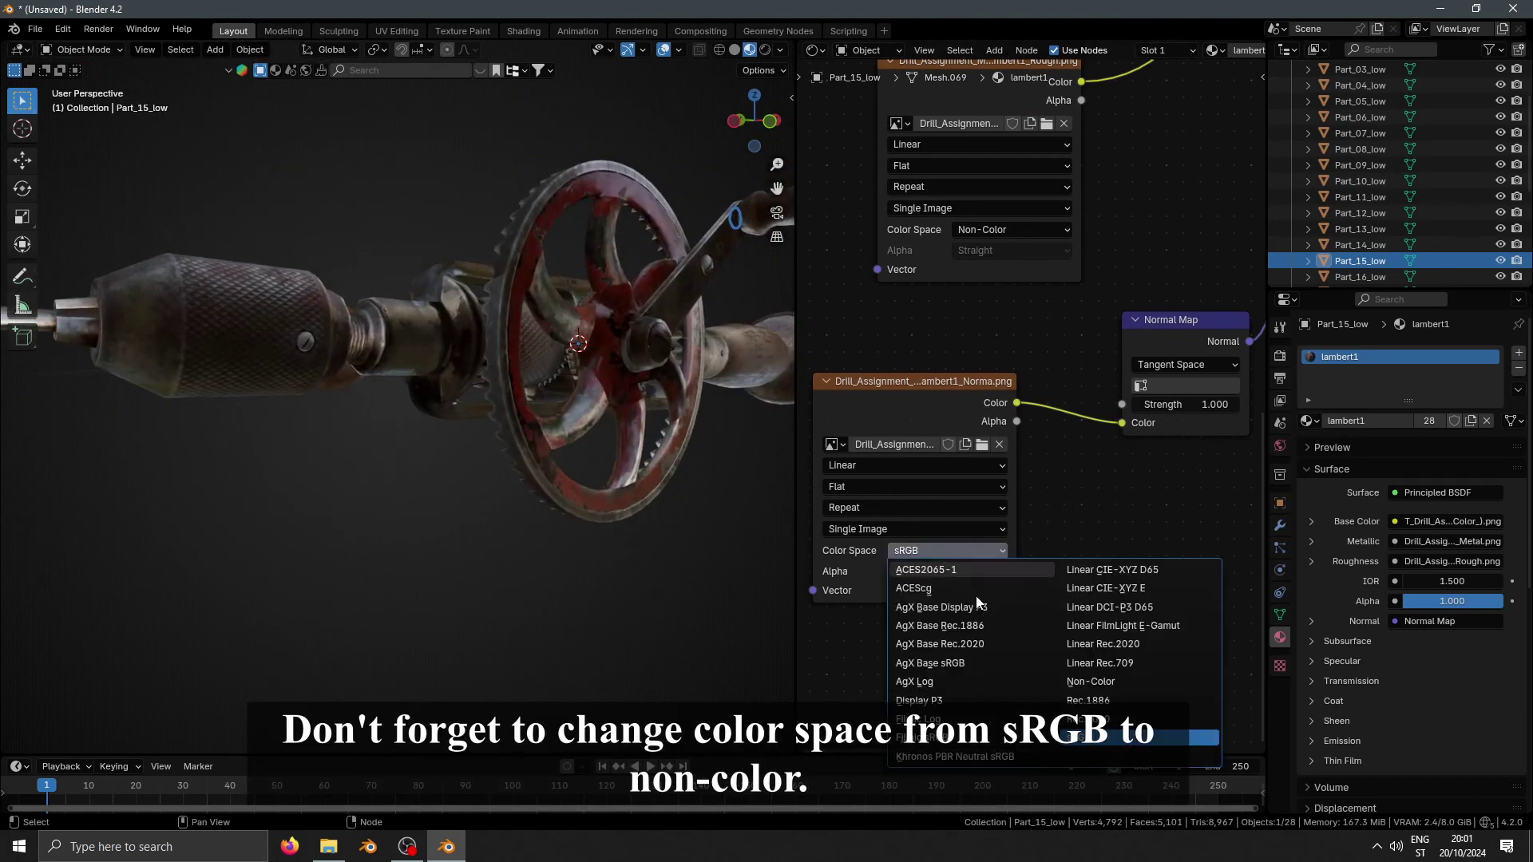
{"action": "left_click", "coordinate": [1114, 682]}
- Inspect the fully textured drill from several angles and expand the 3D viewport over the Shader Editor area
{"action": "middle_click_drag", "start_coordinate": [497, 483], "coordinate": [618, 443]}
{"action": "scroll", "coordinate": [519, 371], "scroll_direction": "up", "scroll_amount": 2}
{"action": "scroll", "coordinate": [521, 367], "scroll_direction": "up", "scroll_amount": 3}
{"action": "scroll", "coordinate": [450, 414], "scroll_direction": "down", "scroll_amount": 6}
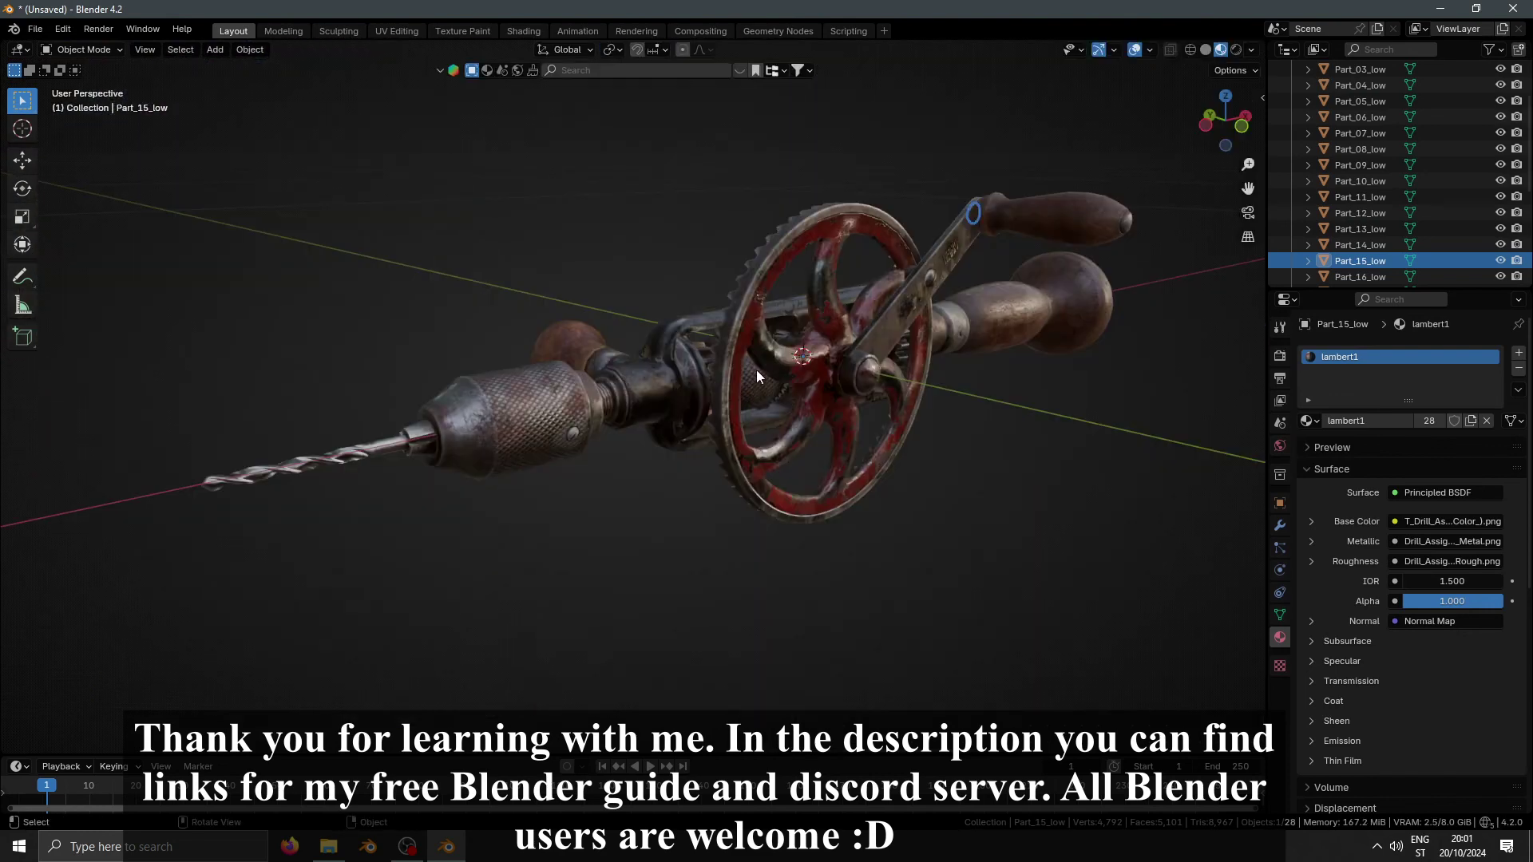
{"action": "middle_click_drag", "start_coordinate": [757, 375], "coordinate": [823, 392]}
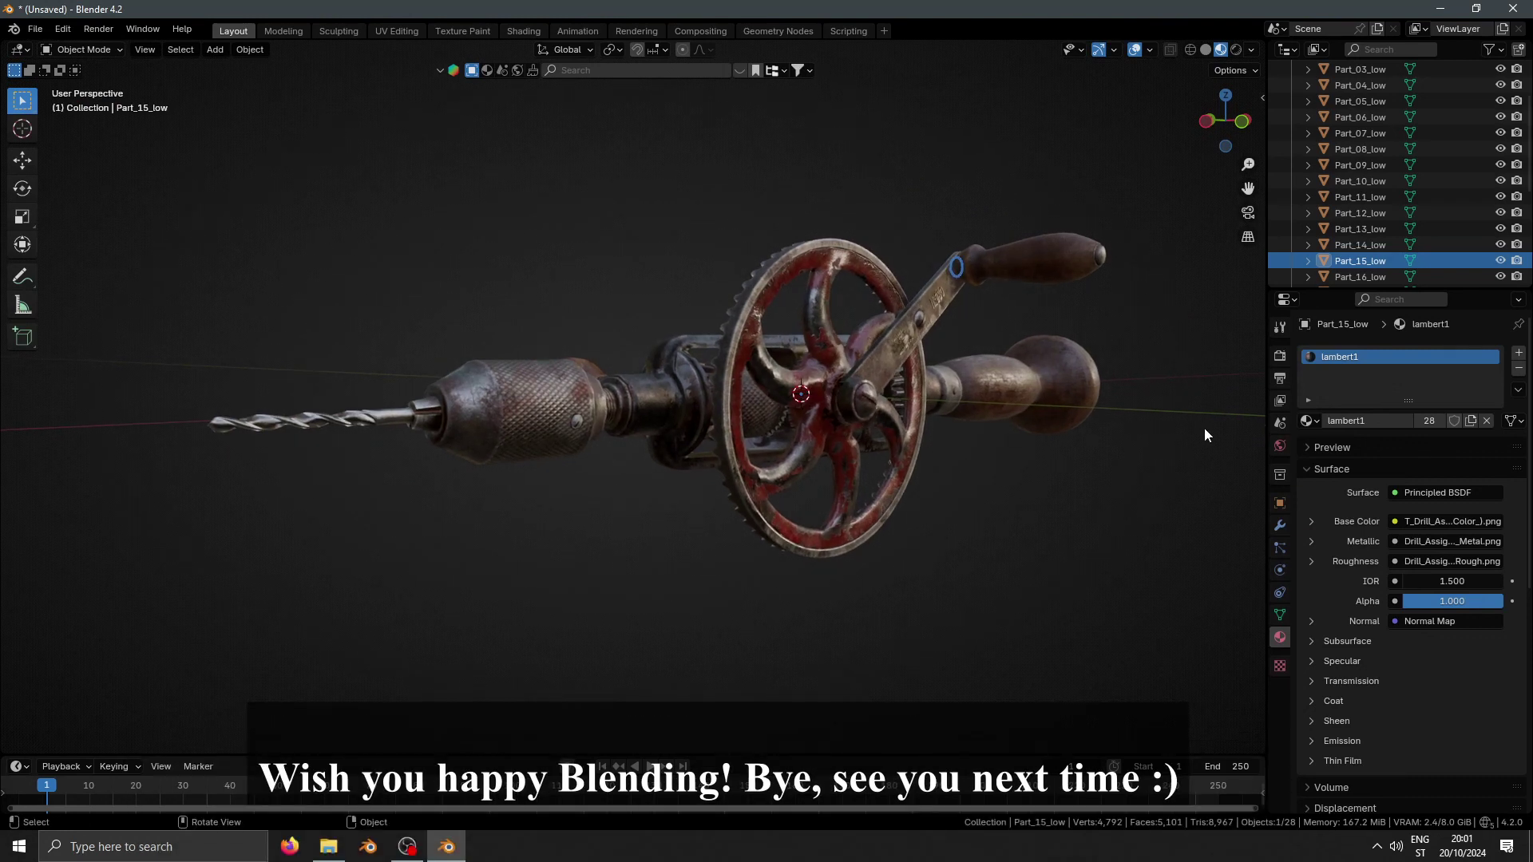